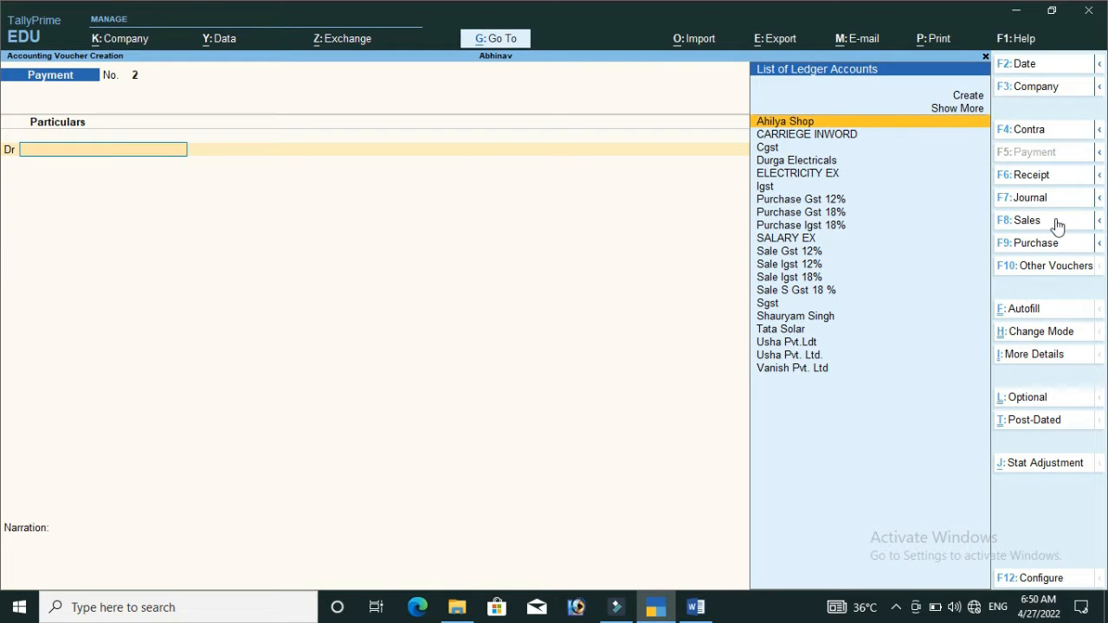
- Start a purchase voucher and enter 12 as the supplier invoice number
left_click(1024, 247)
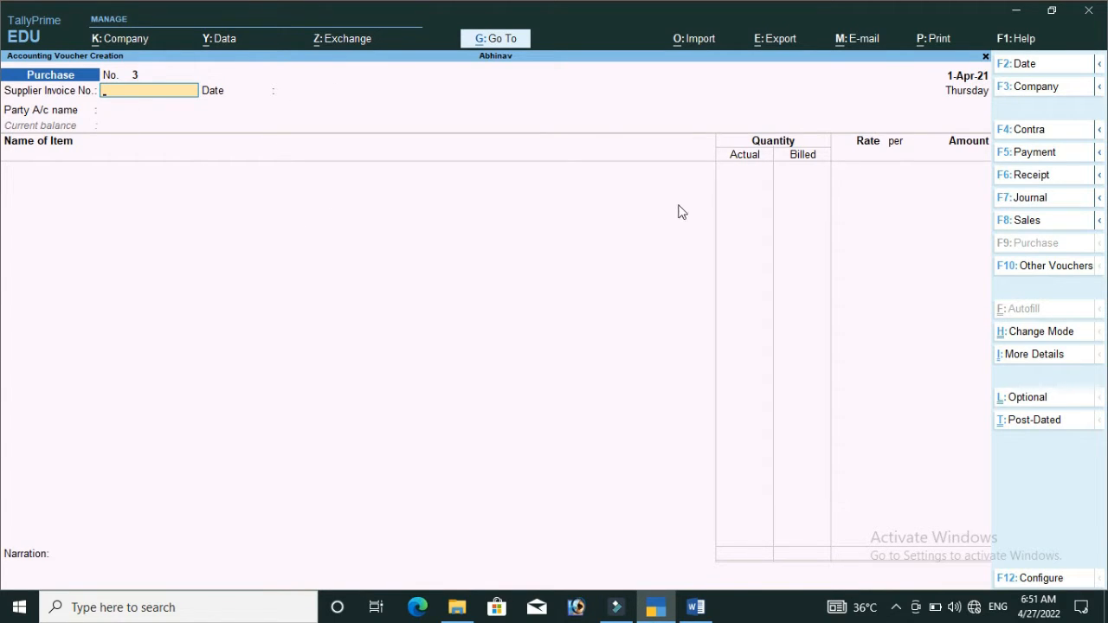
key("Return")
key("BackSpace")
type("12")
left_click(251, 95)
key("Return")
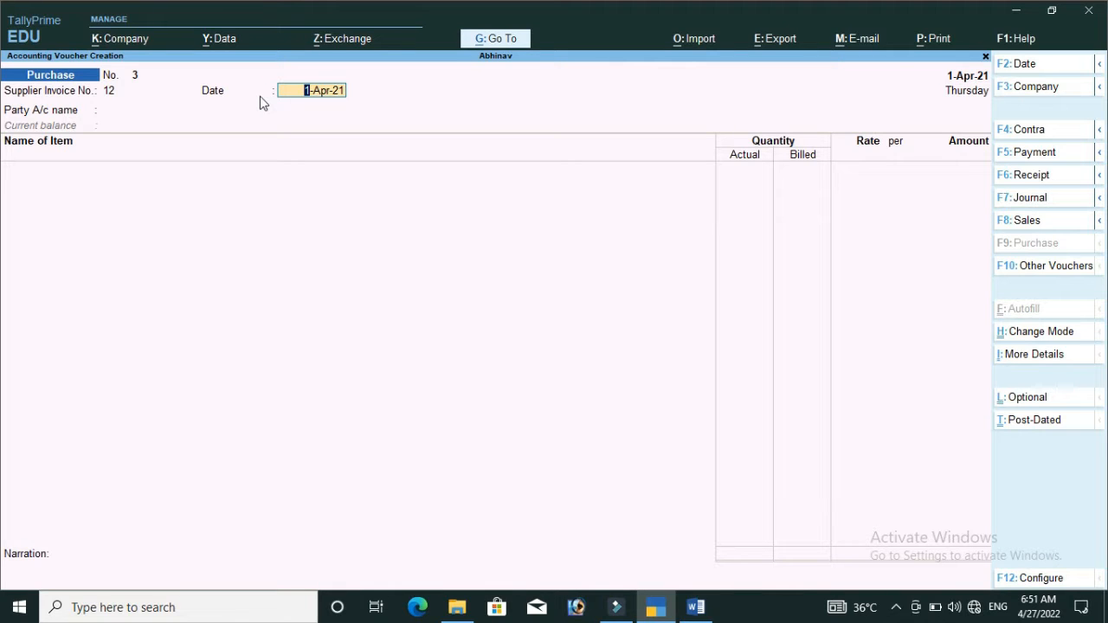
- Switch to the Word document, examine the transaction's date and supplier, and return to TallyPrime
left_click(700, 608)
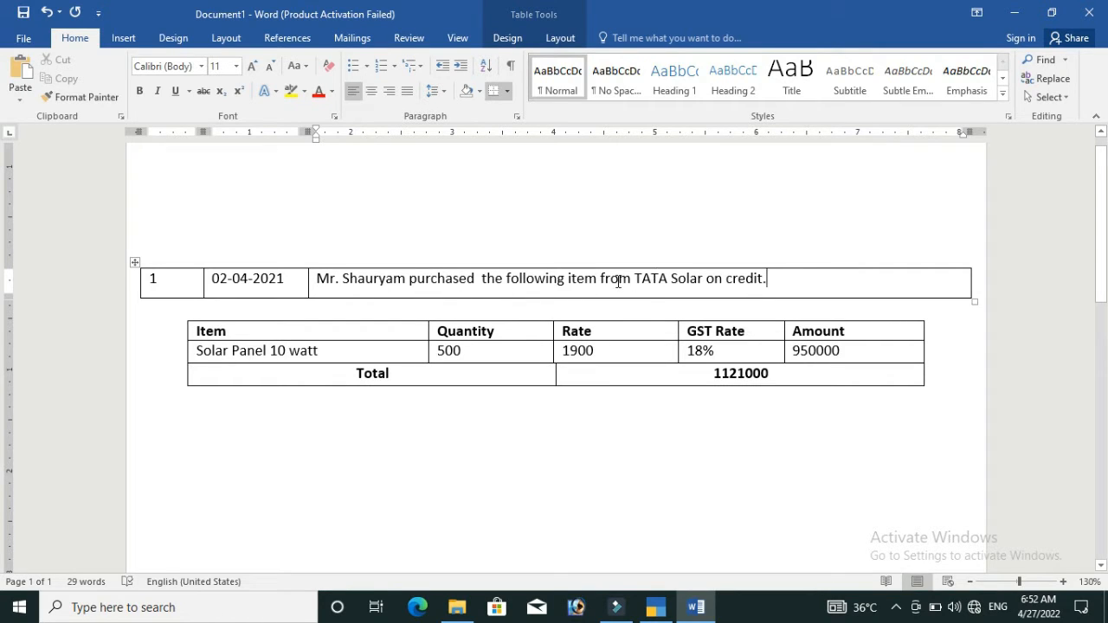
left_click_drag(636, 279, 789, 283)
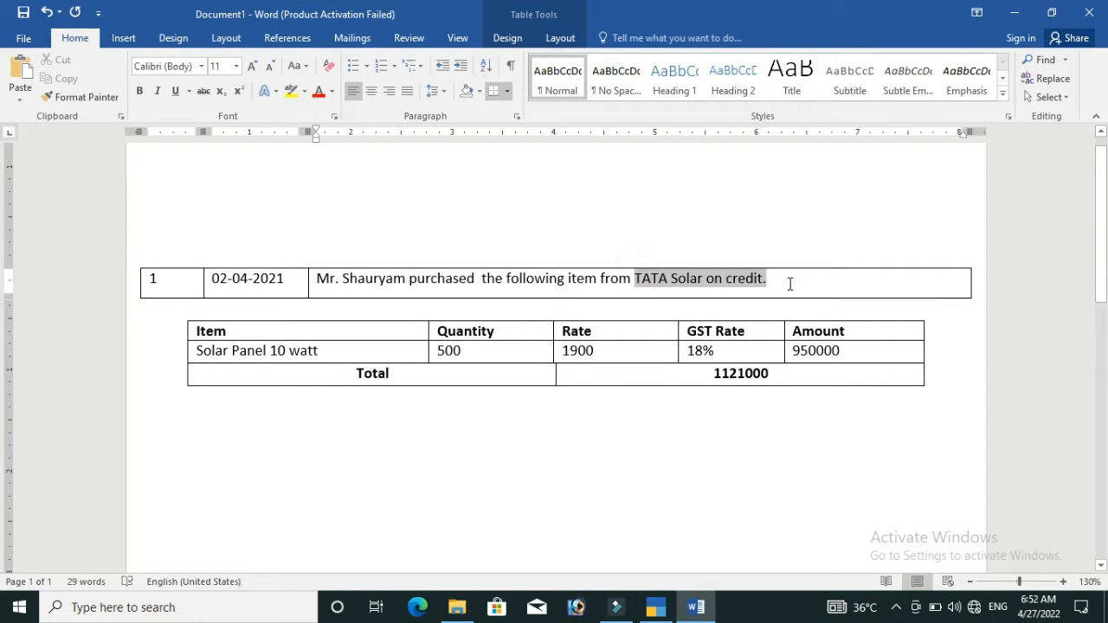
left_click(650, 278)
left_click_drag(631, 278, 693, 279)
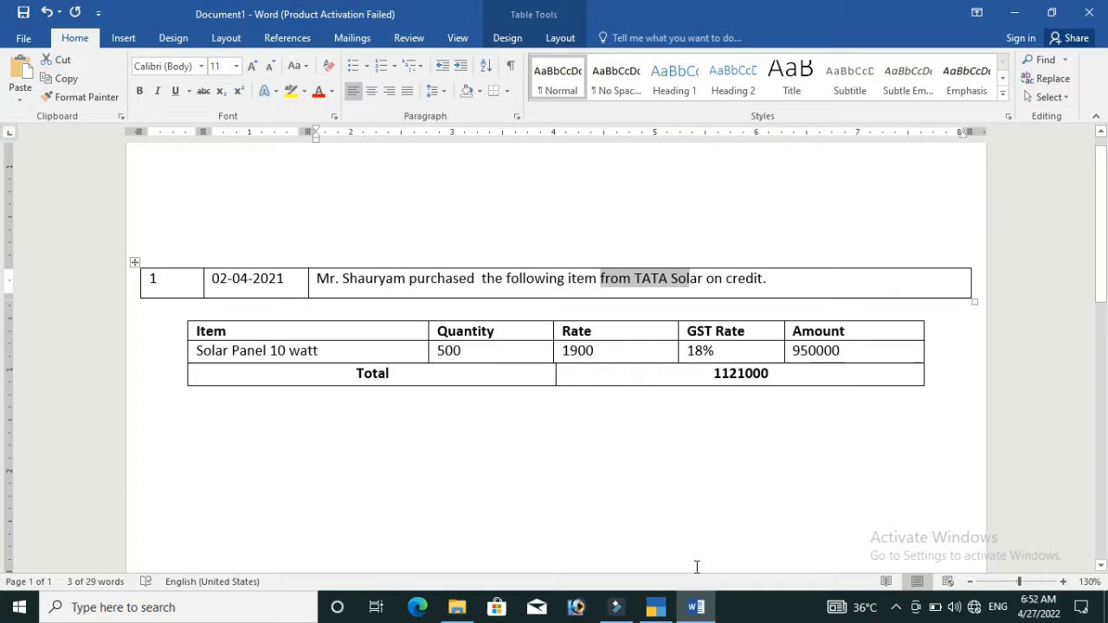
left_click(655, 607)
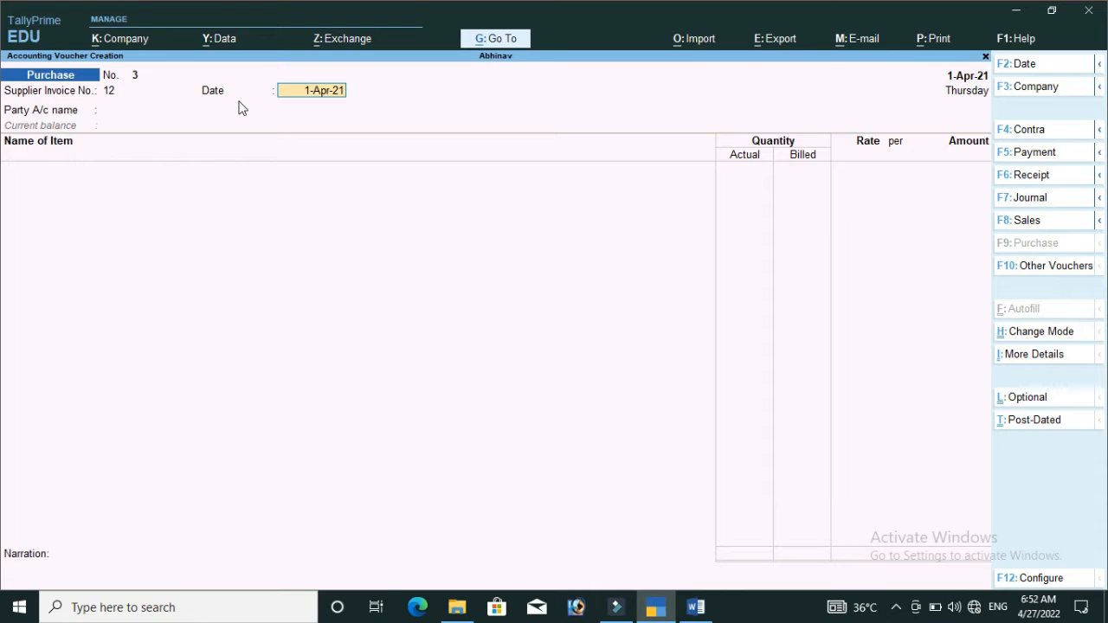
- Accept 1-Apr-21 as the supplier invoice date and move on to the party account
type("2+4+2021")
key("Return")
left_click(958, 78)
left_click(958, 74)
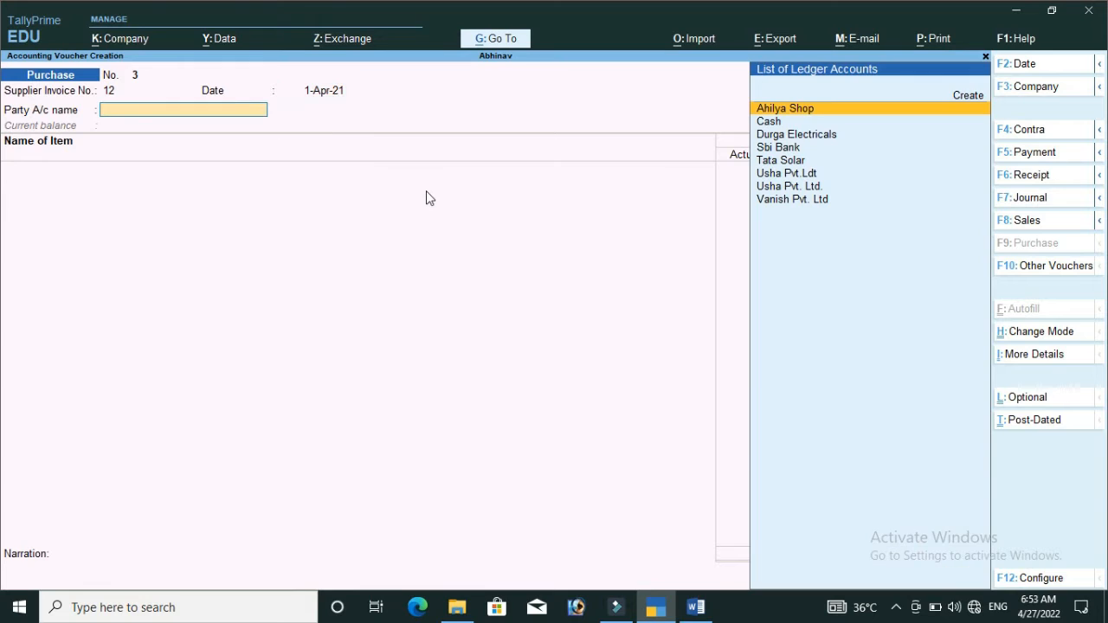
- Start a new ledger for the voucher's party account and try naming it Tata Solar
key("alt+c")
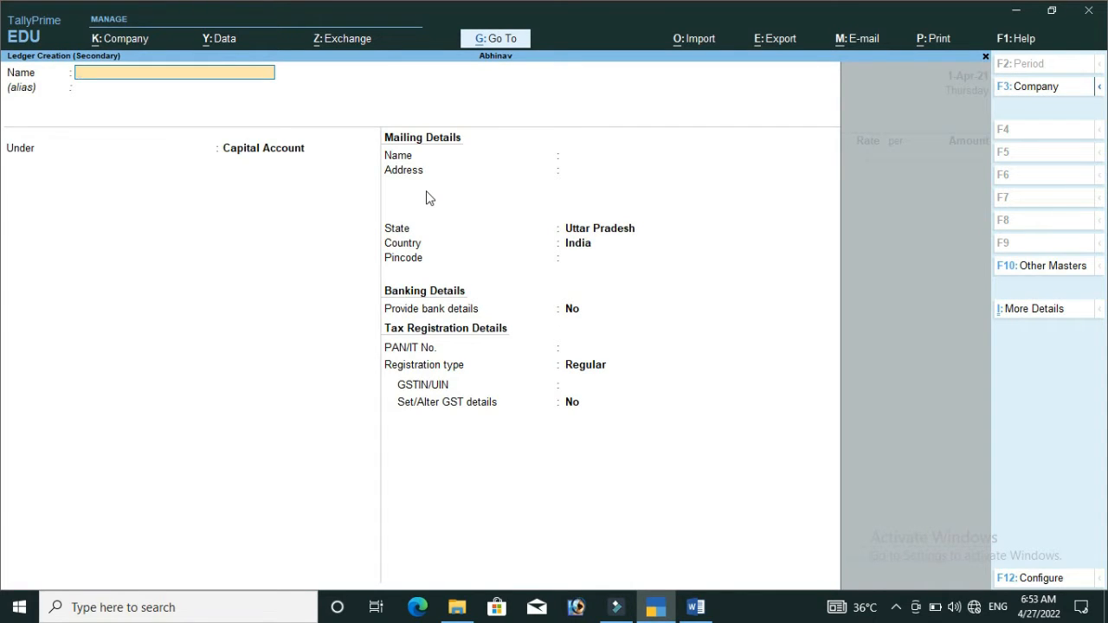
key("Escape")
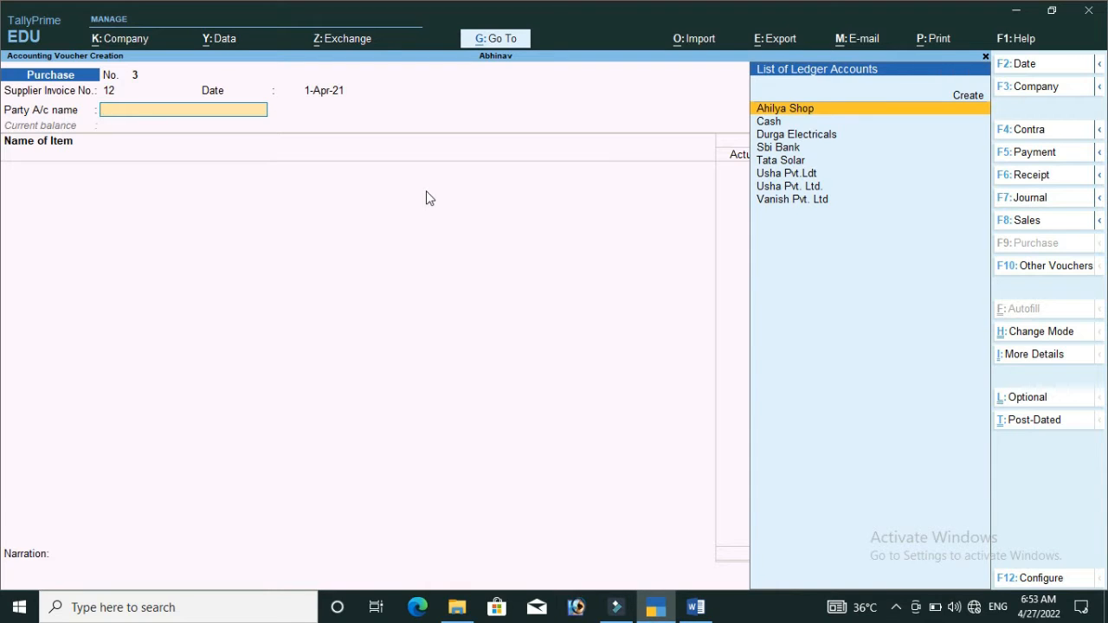
key("alt+c")
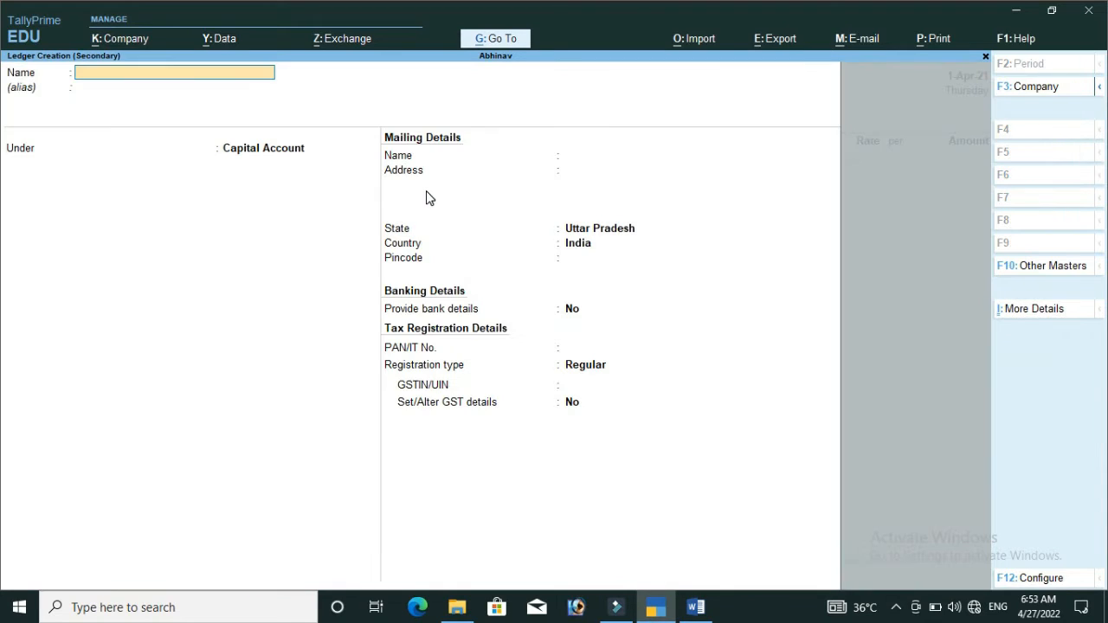
type("Tata Solar")
key("Return")
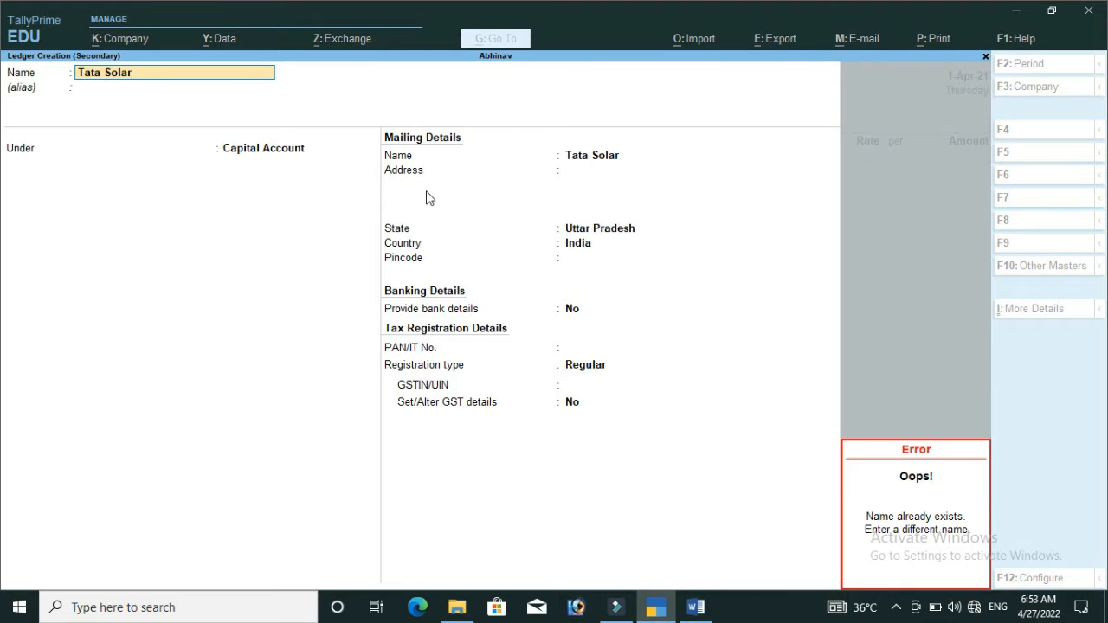
key("BackSpace")
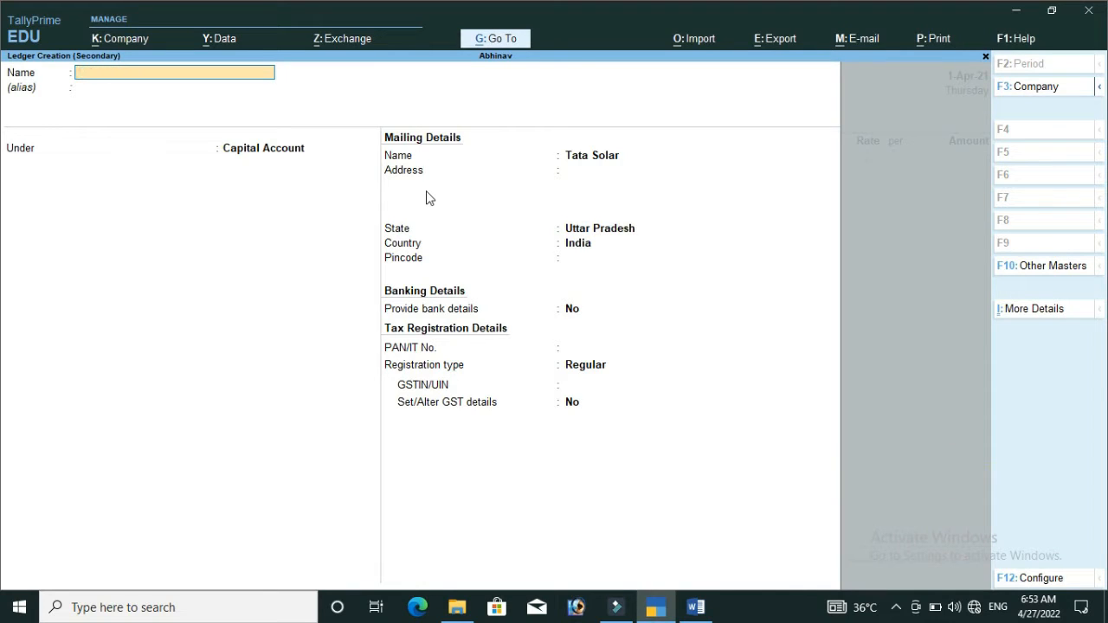
- Create the party ledger as Tataa Solar under Sundry Creditors and accept the default receipt and party details
type("tataa Solar")
key("Return")
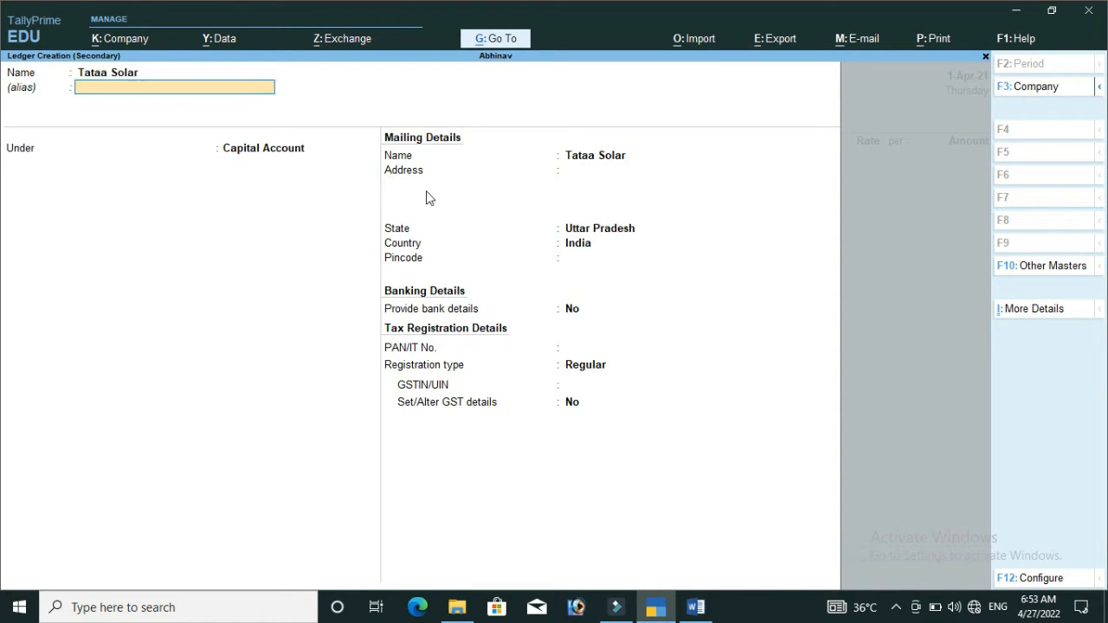
key("Return")
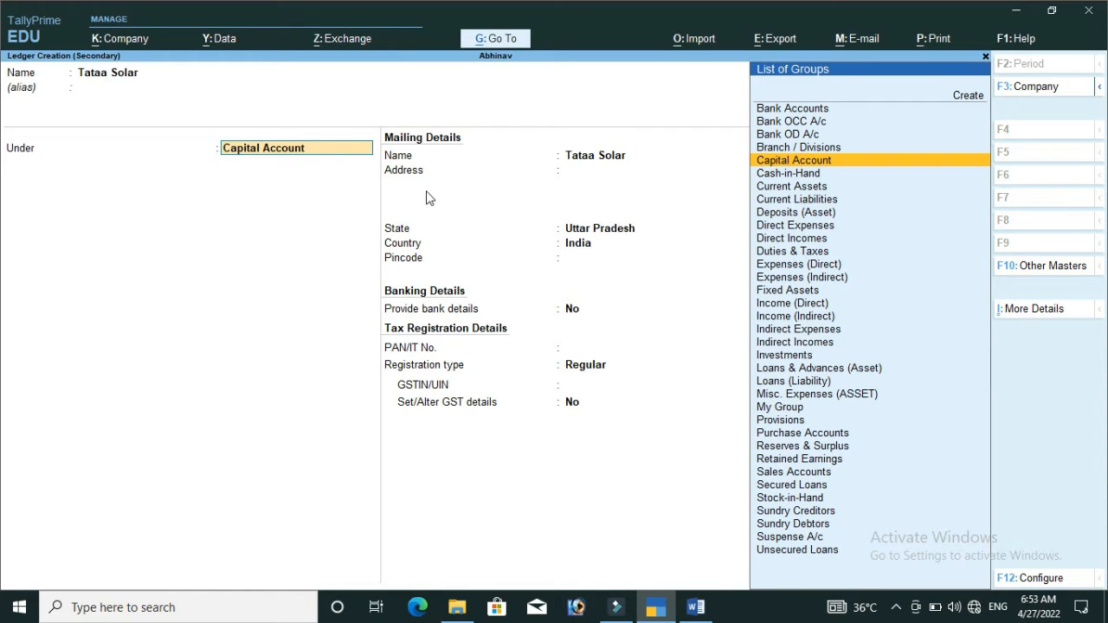
type("Sun")
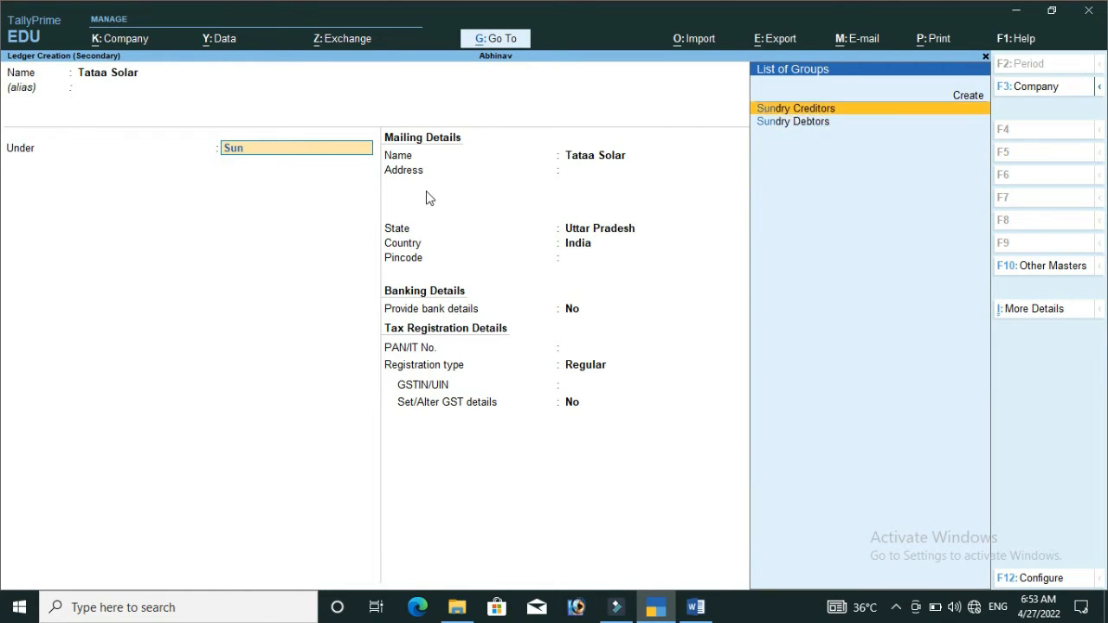
key("Return")
key("ctrl+a")
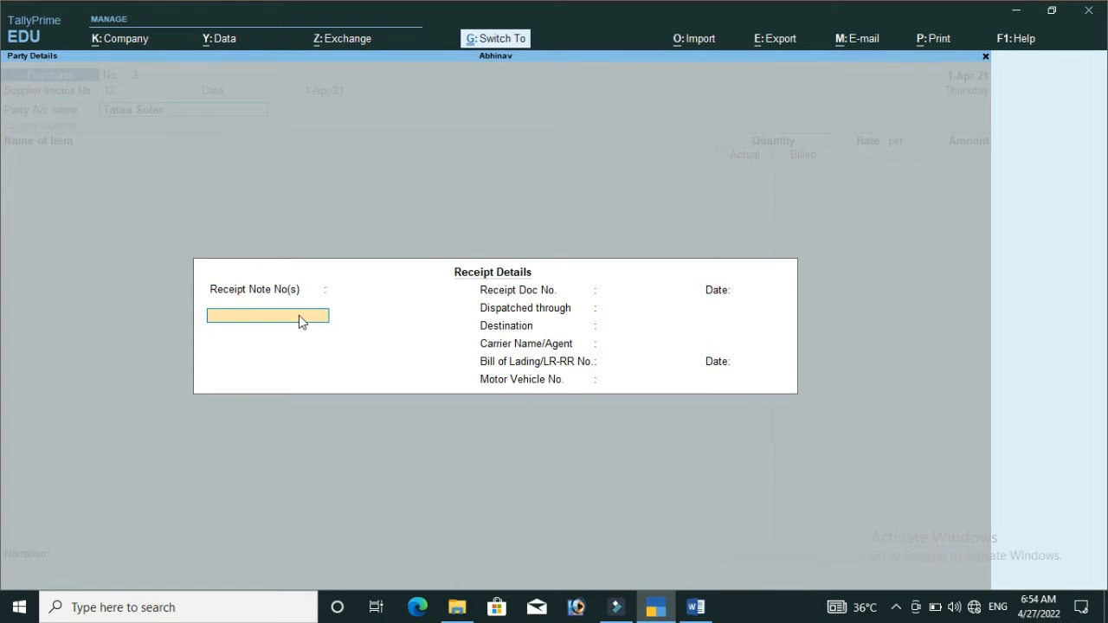
key("ctrl+a")
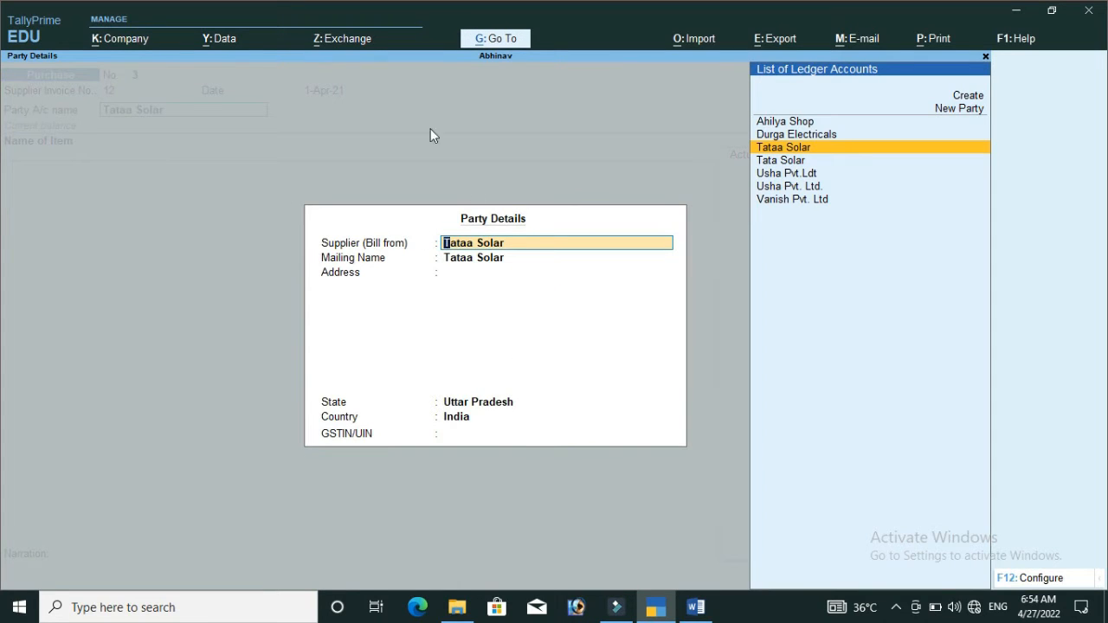
key("ctrl+a")
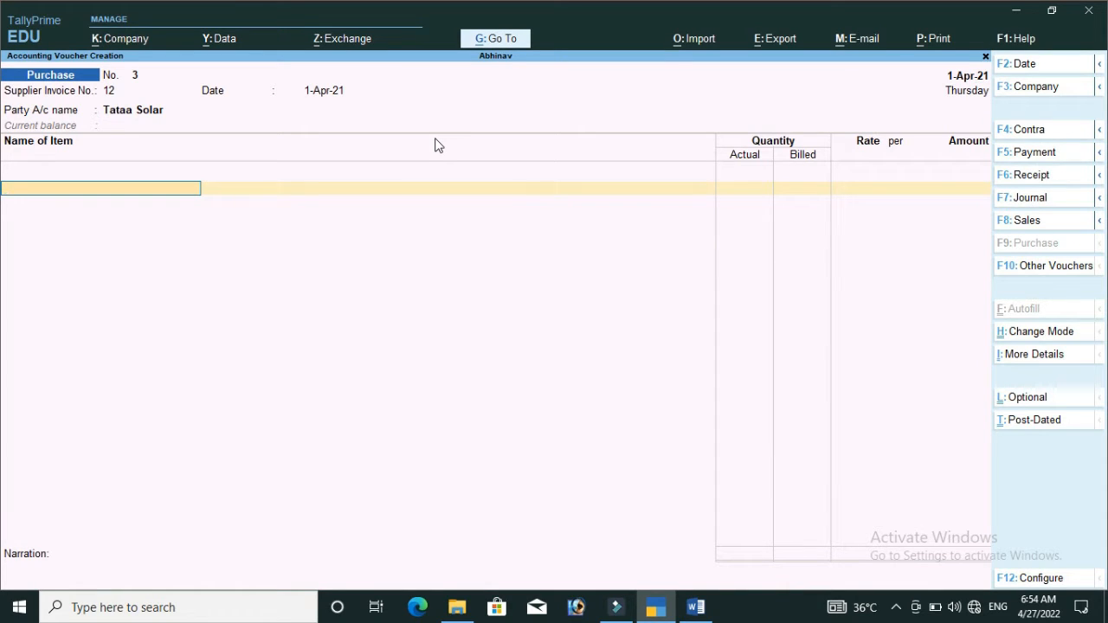
- Check the purchased item's name in the Word document and return to the TallyPrime voucher
left_click(696, 607)
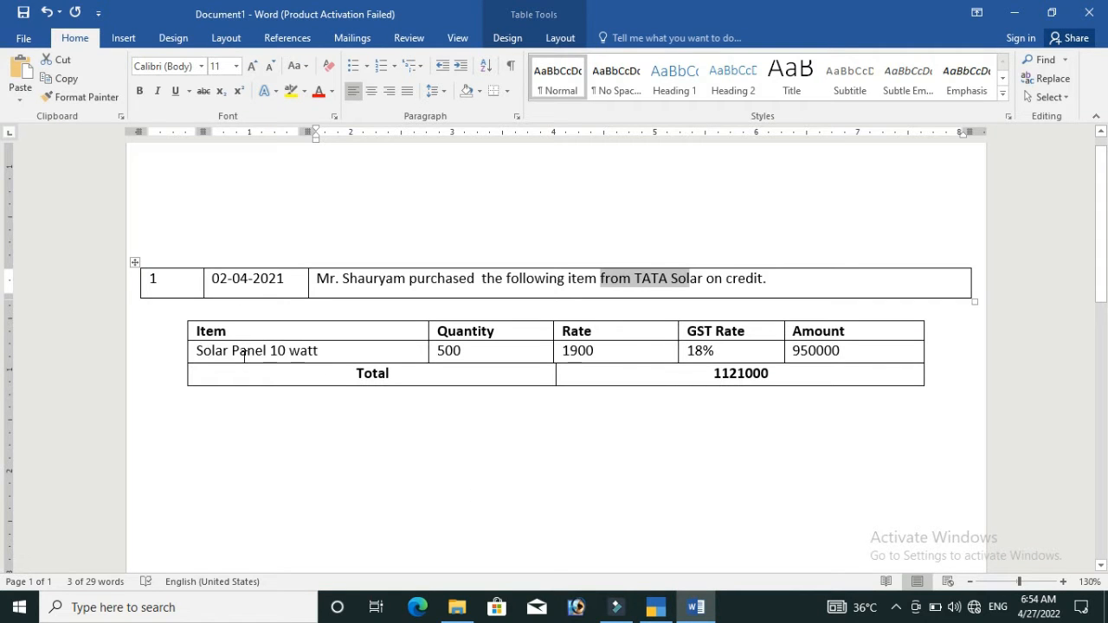
left_click(656, 607)
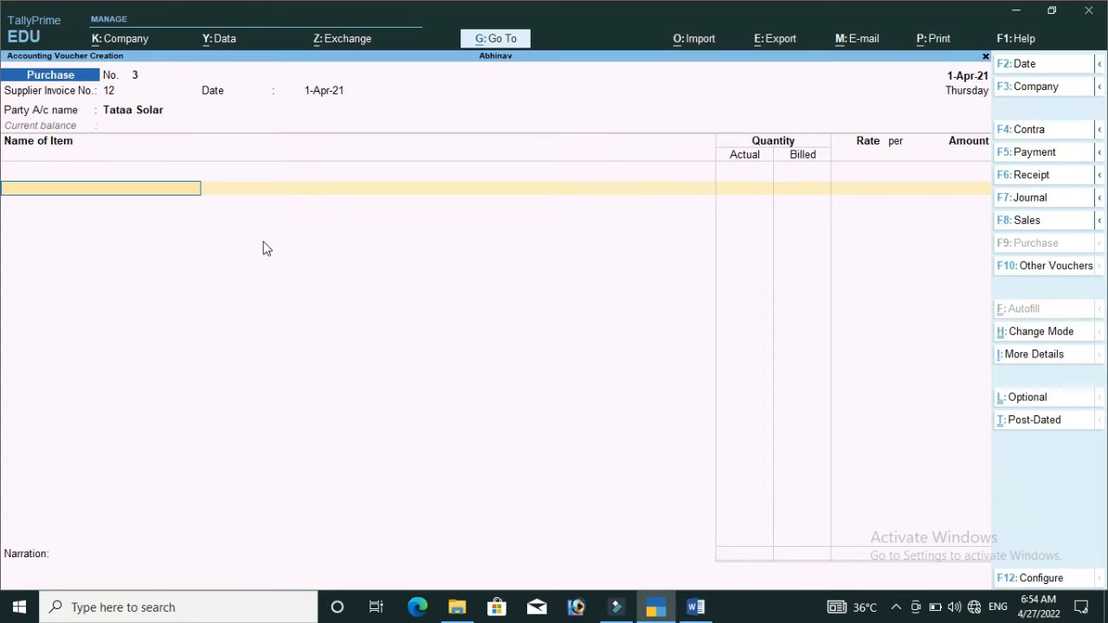
key("alt+c")
type("Sol")
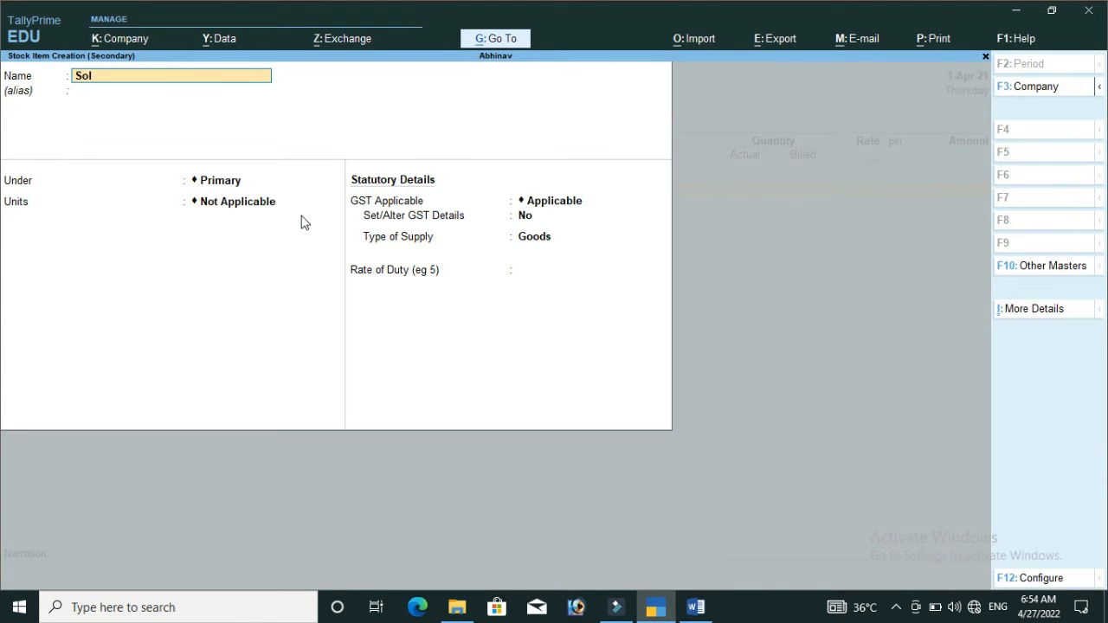
type("ar Panel")
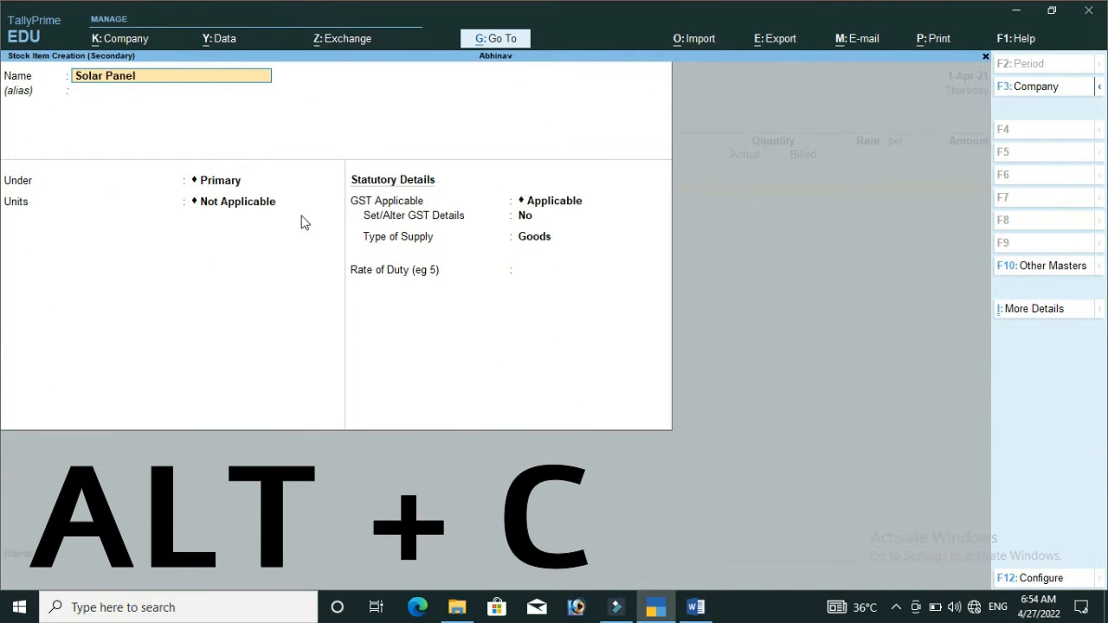
key("BackSpace")
key("BackSpace")
key("BackSpace")
key("BackSpace")
key("BackSpace")
key("BackSpace")
key("BackSpace")
key("BackSpace")
key("BackSpace")
key("BackSpace")
key("BackSpace")
key("Escape")
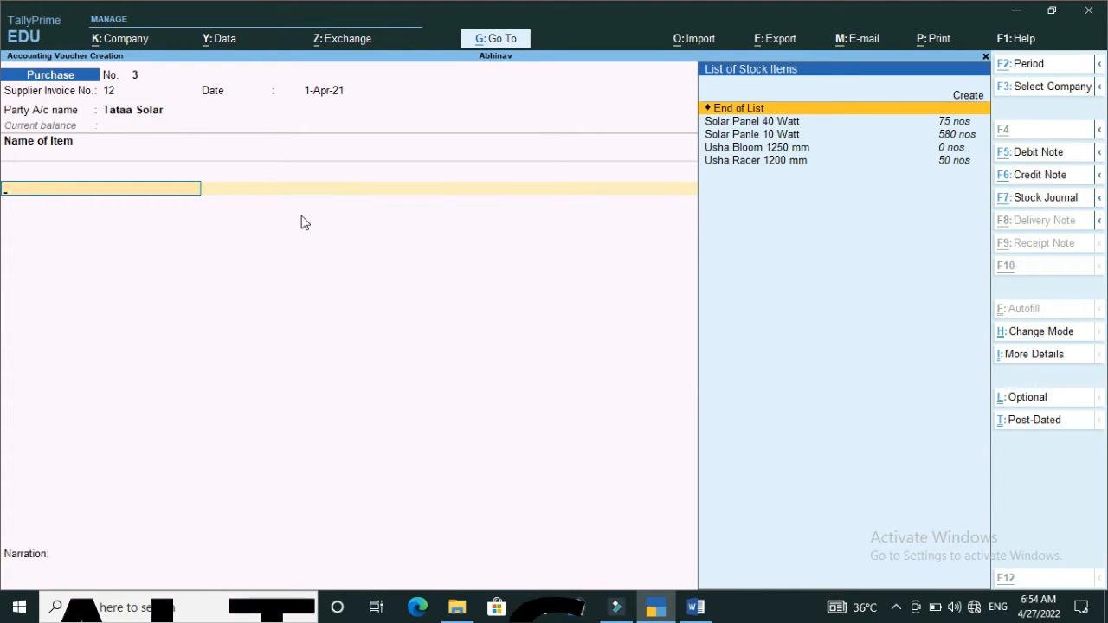
key("alt+c")
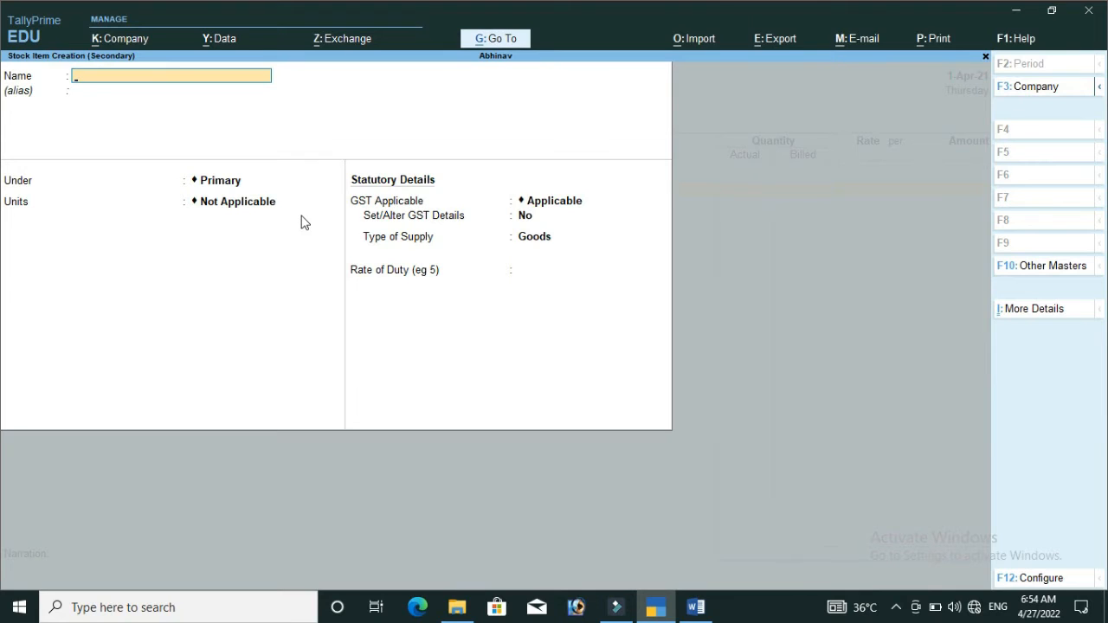
key("Escape")
- Choose the existing stock item Solar Panle 10 Watt for the voucher's first item line
key("Down")
key("Down")
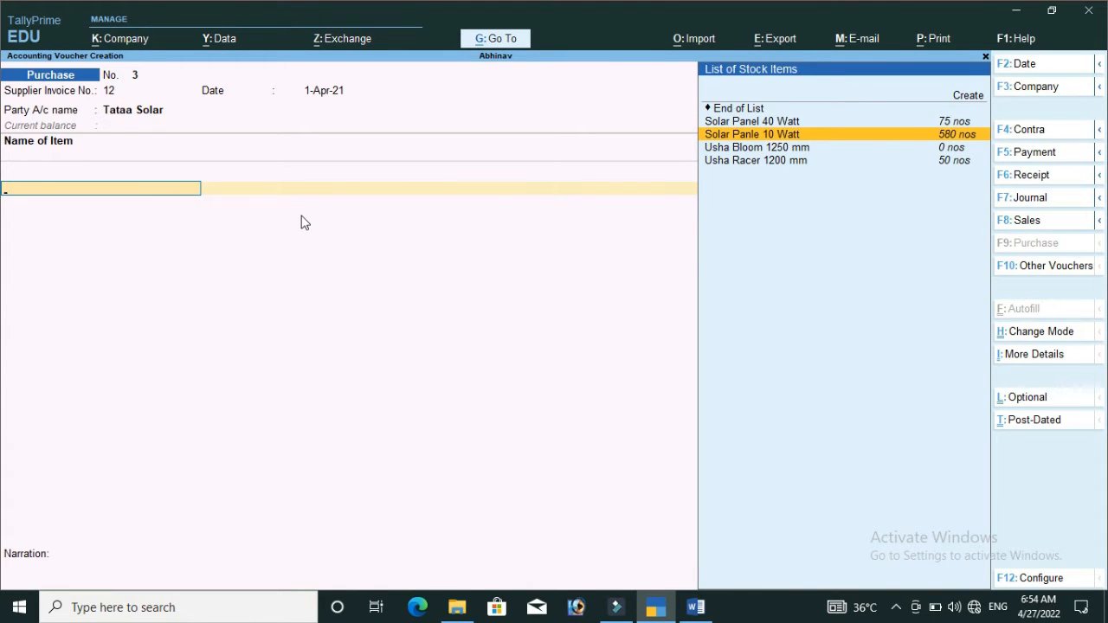
key("Return")
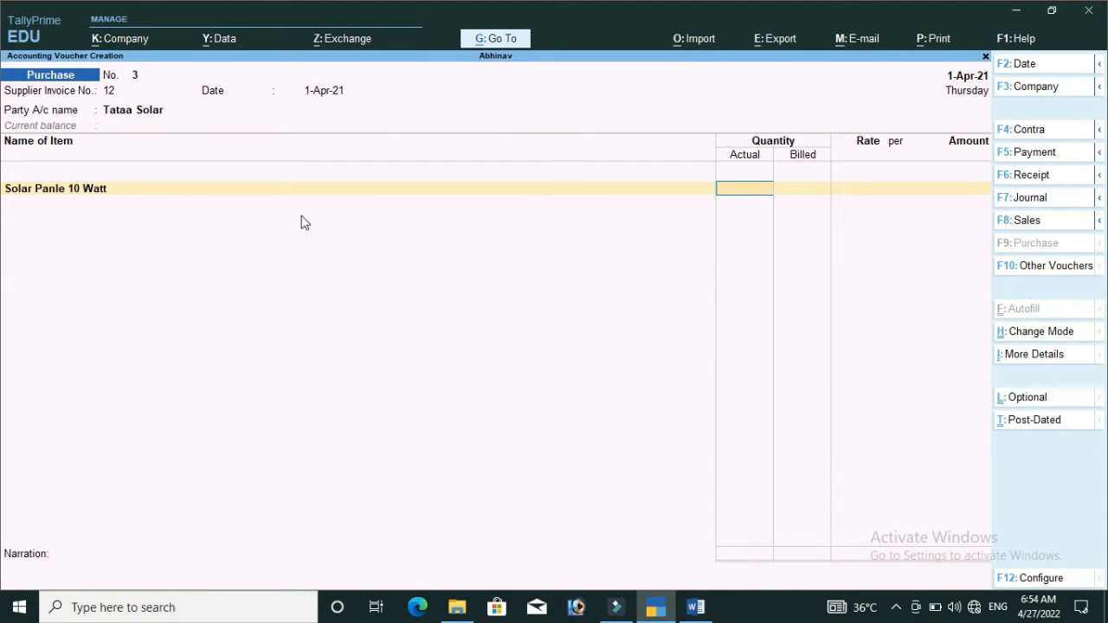
key("BackSpace")
key("Return")
- Set the company feature for separate Actual and Billed Quantity columns in invoices to No and save
key("F11")
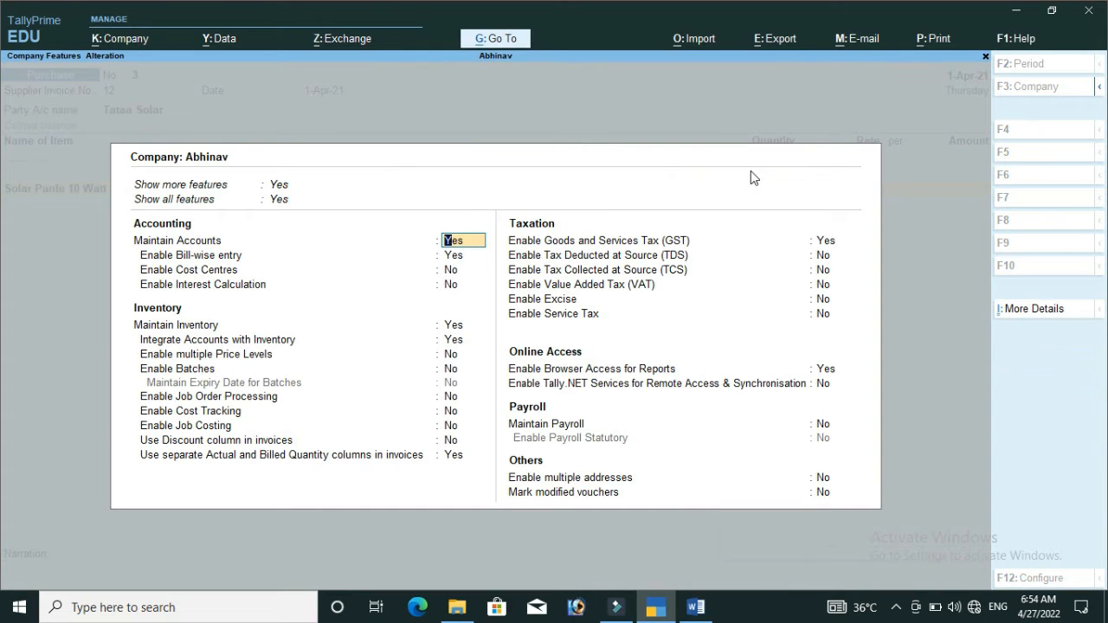
key("Down")
key("Down")
key("Down")
key("Down")
key("Down")
key("Down")
key("Down")
key("Down")
key("Down")
key("Down")
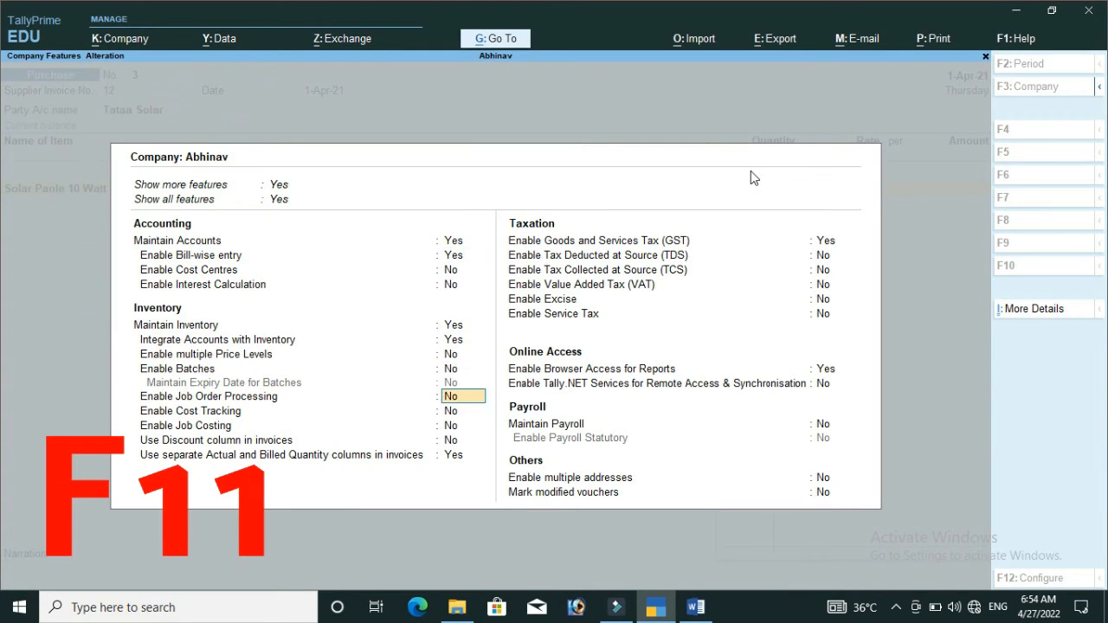
key("Down")
key("Down")
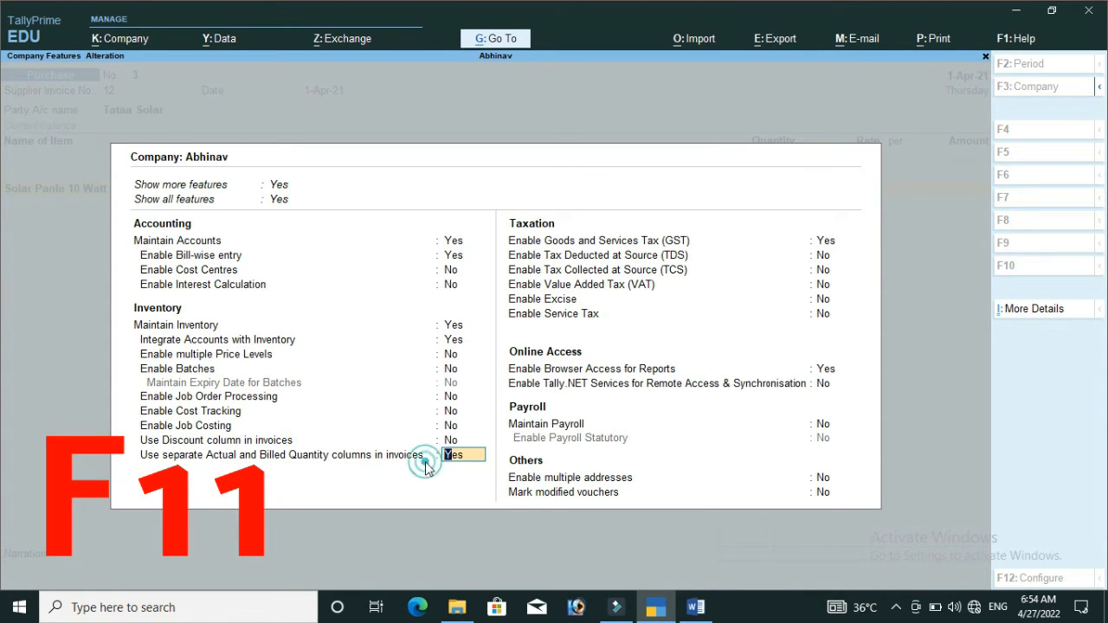
type("n")
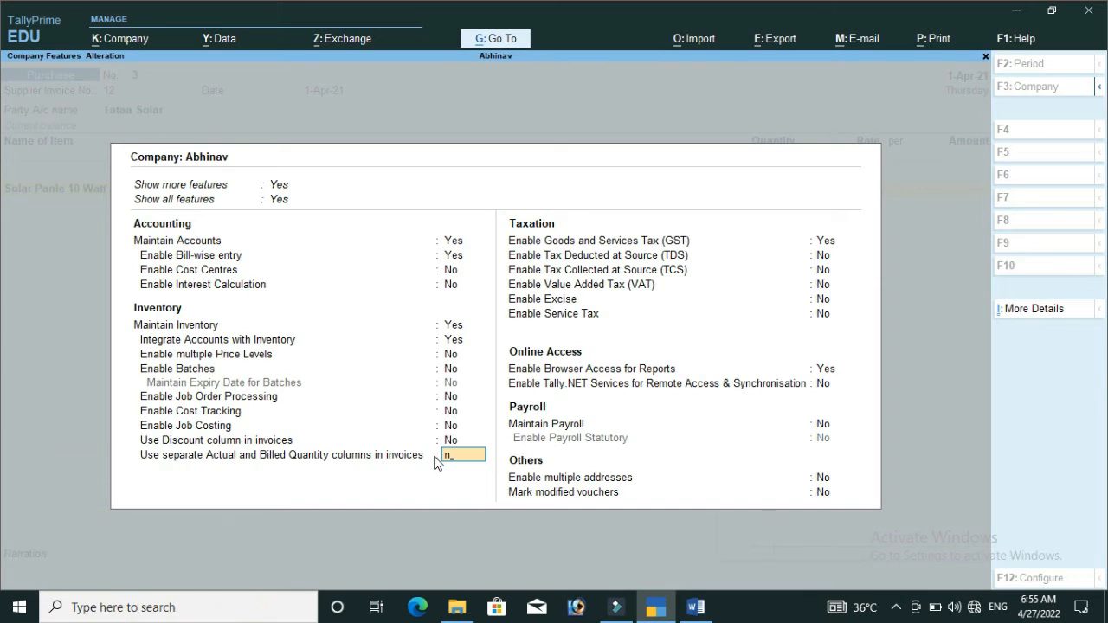
key("Return")
key("ctrl")
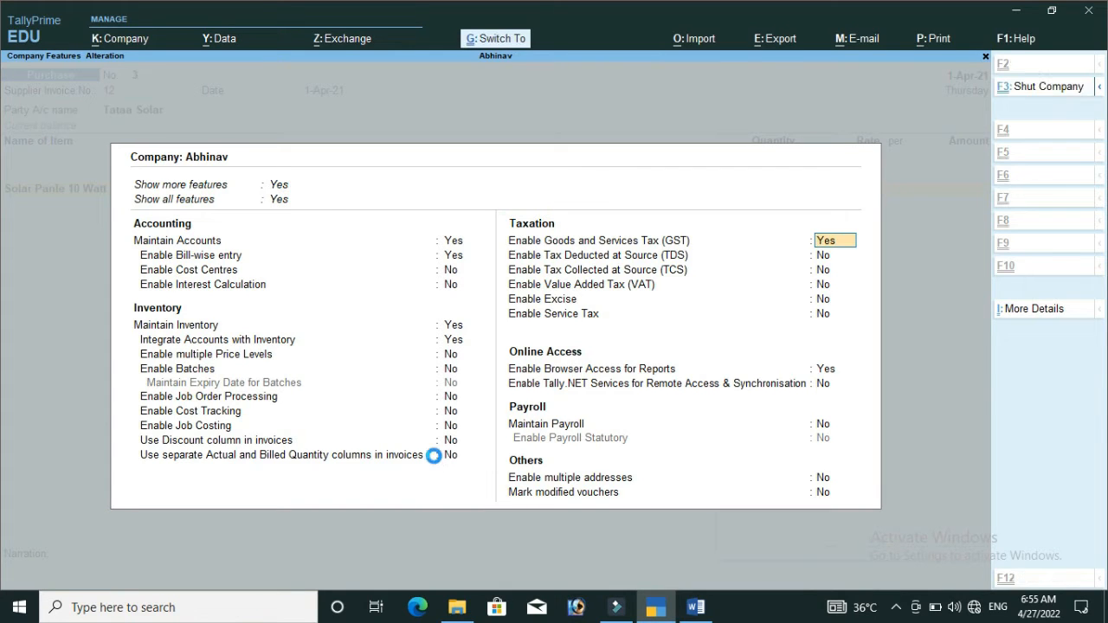
key("ctrl+a")
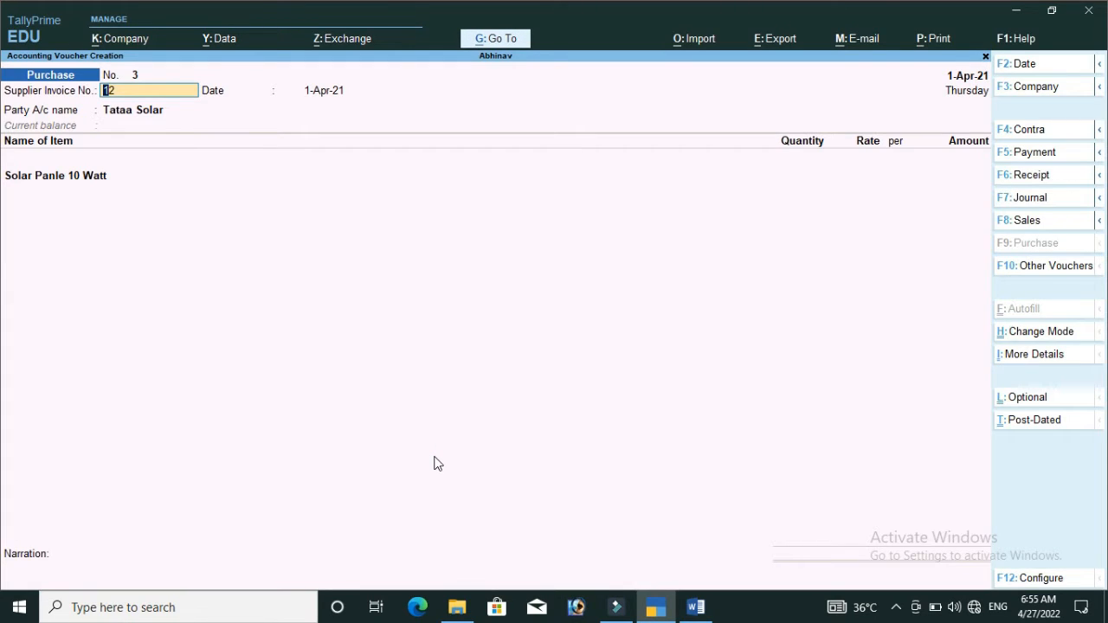
- Accept the existing invoice, party and receipt details again to reach the quantity of Solar Panle 10 Watt
key("Return")
key("Return")
key("Return")
key("Return")
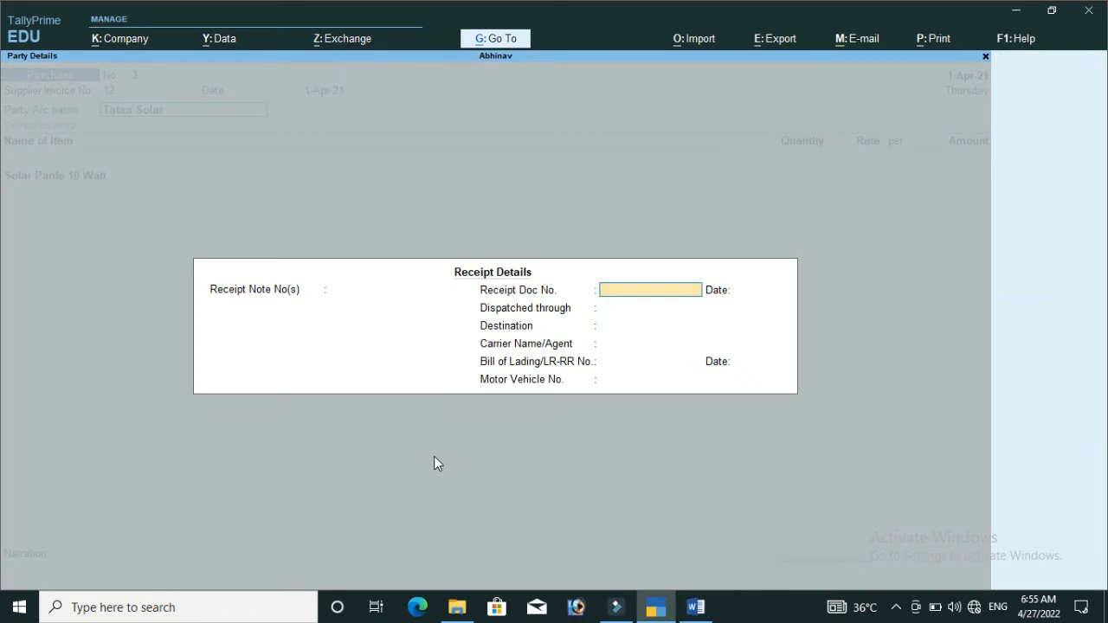
key("Return")
key("ctrl")
key("Return")
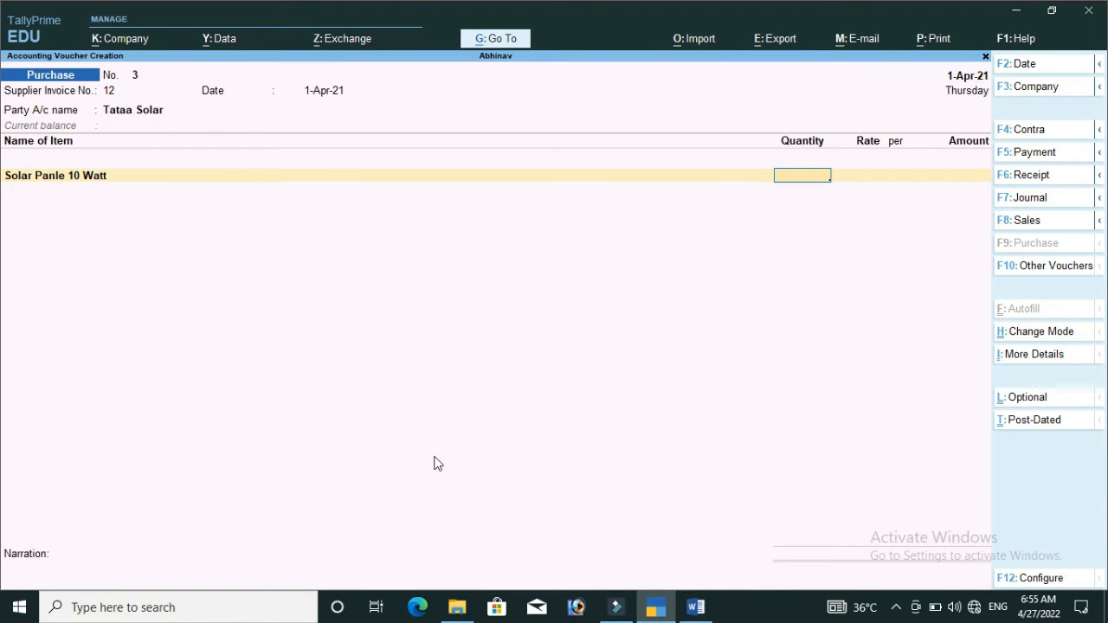
- Check the quantity and rate in the Word document, then enter 500 nos at a rate of 1900 for Solar Panle 10 Watt
left_click(711, 611)
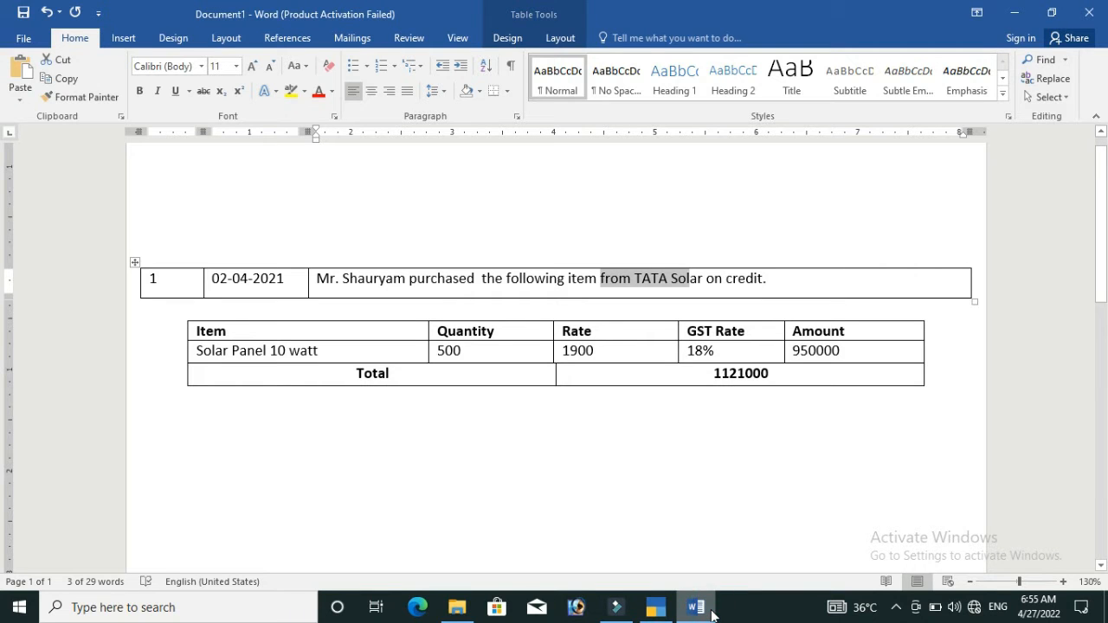
left_click(655, 607)
type("500")
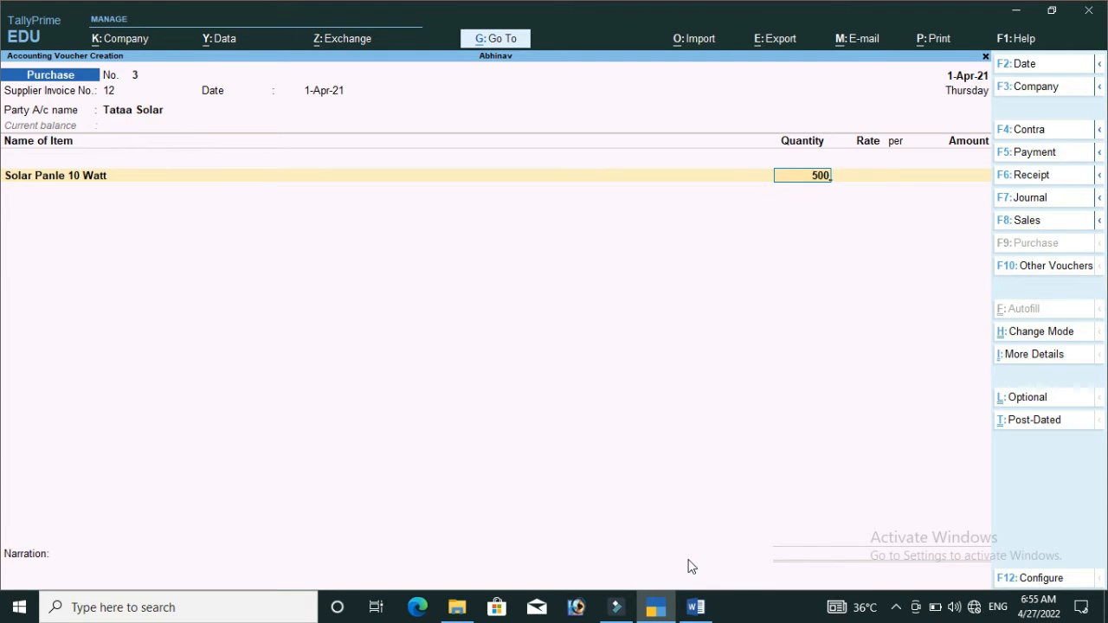
key("Return")
type("1900")
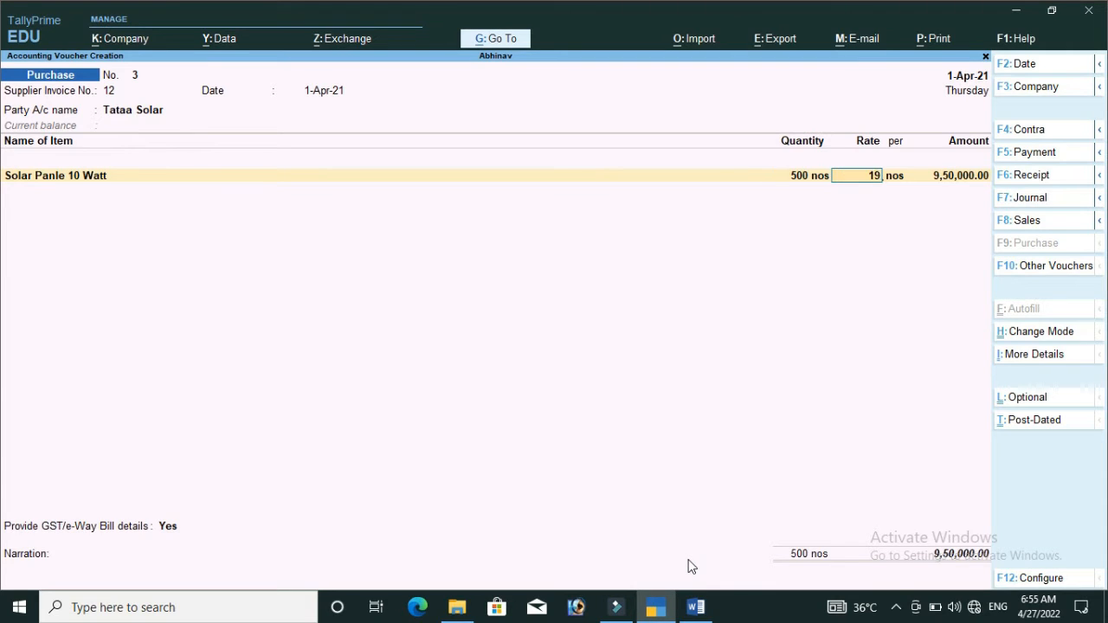
key("Return")
key("Return")
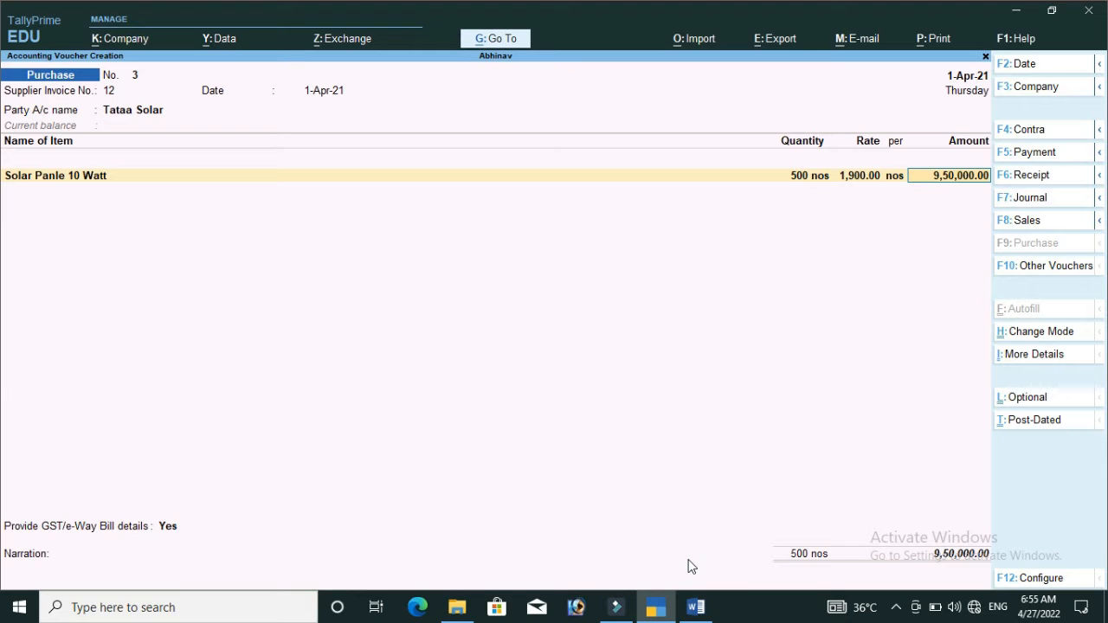
key("Return")
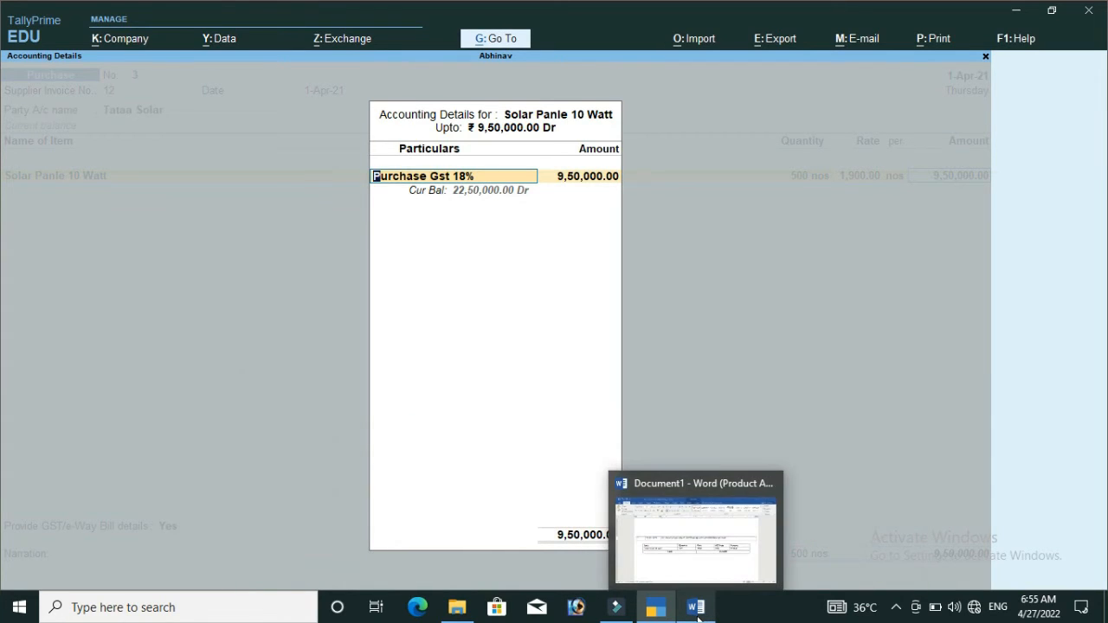
- Check the GST rate in the Word document and create a new ledger named Purchase Gst 18% 2 from the item's accounting details
left_click(697, 608)
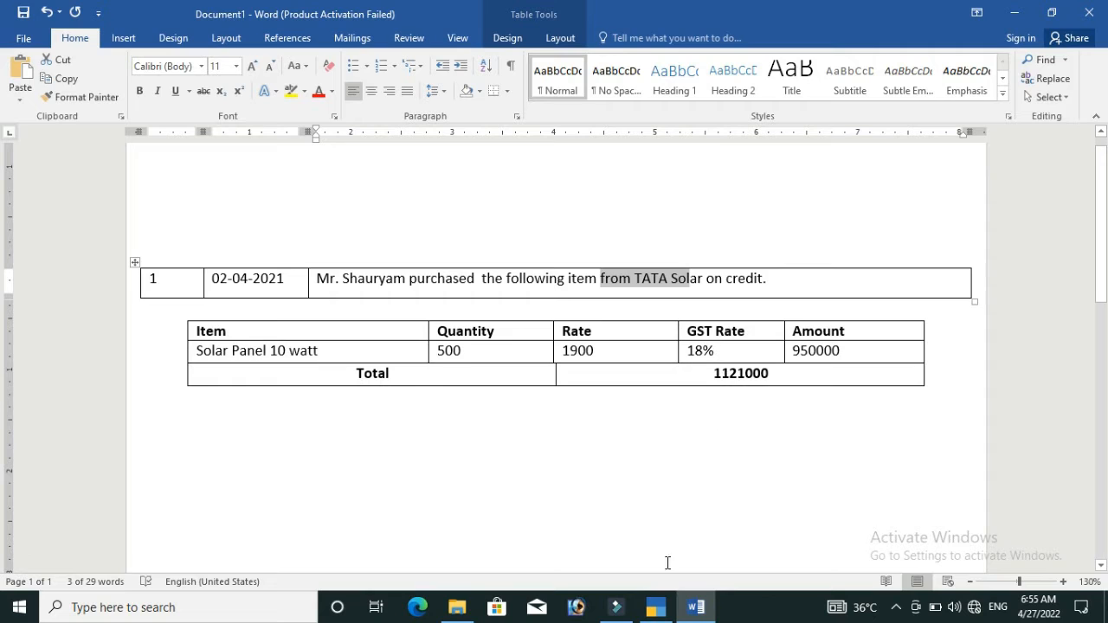
left_click(656, 607)
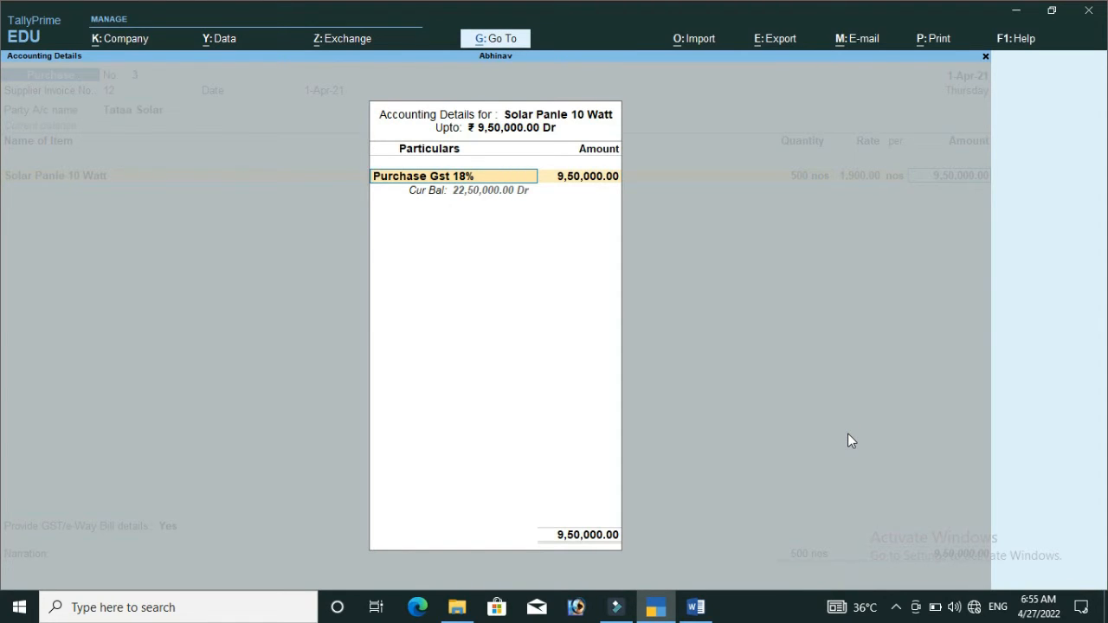
key("alt+c")
type("Purchase")
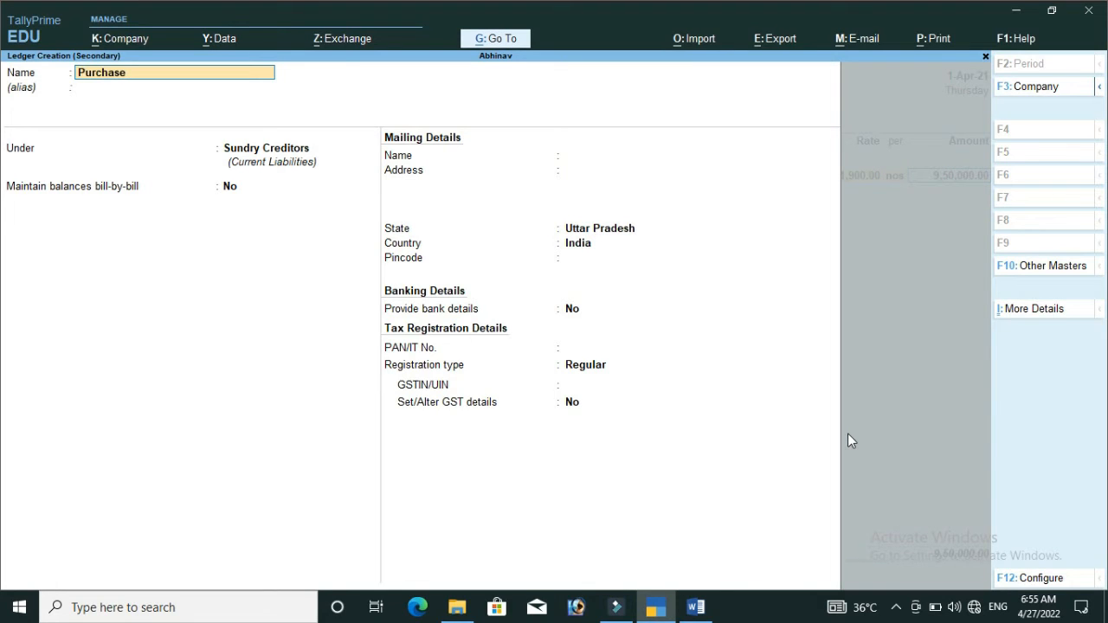
type(" Gst 18%")
key("Return")
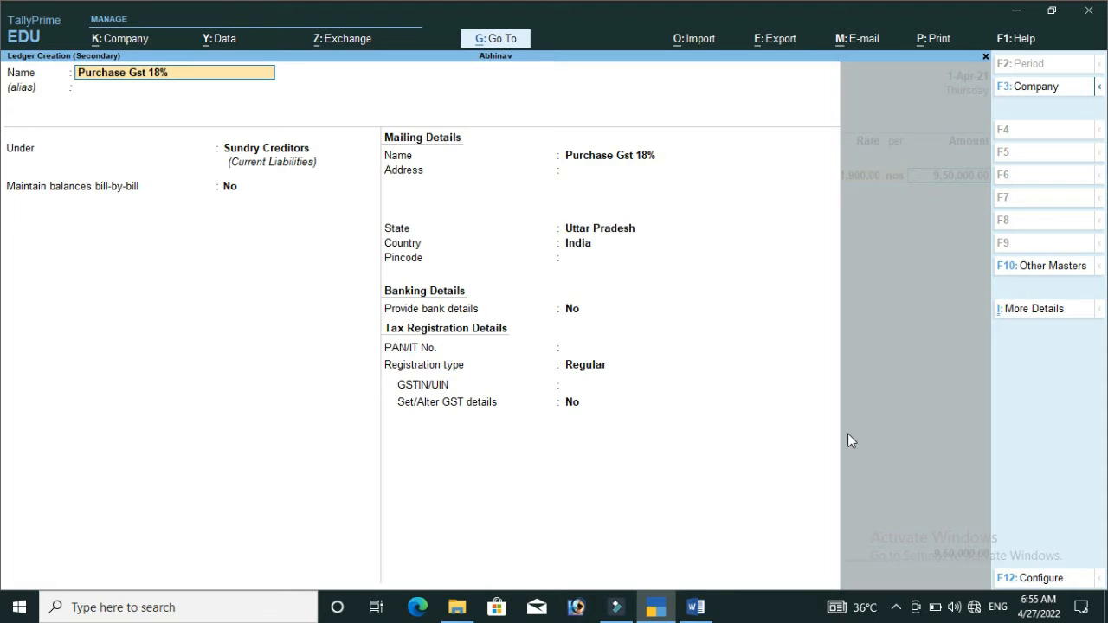
key("Return")
type("G")
key("BackSpace")
type("2")
key("Return")
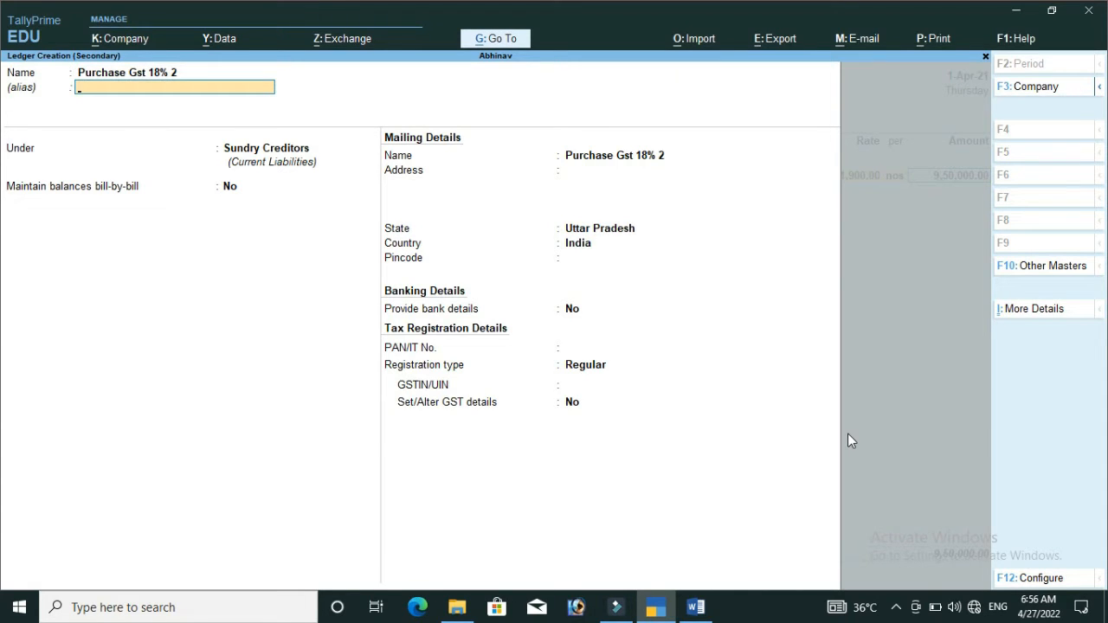
- Place the new ledger under Purchase Accounts with ledger type Not Applicable and keep GST as Applicable
key("Return")
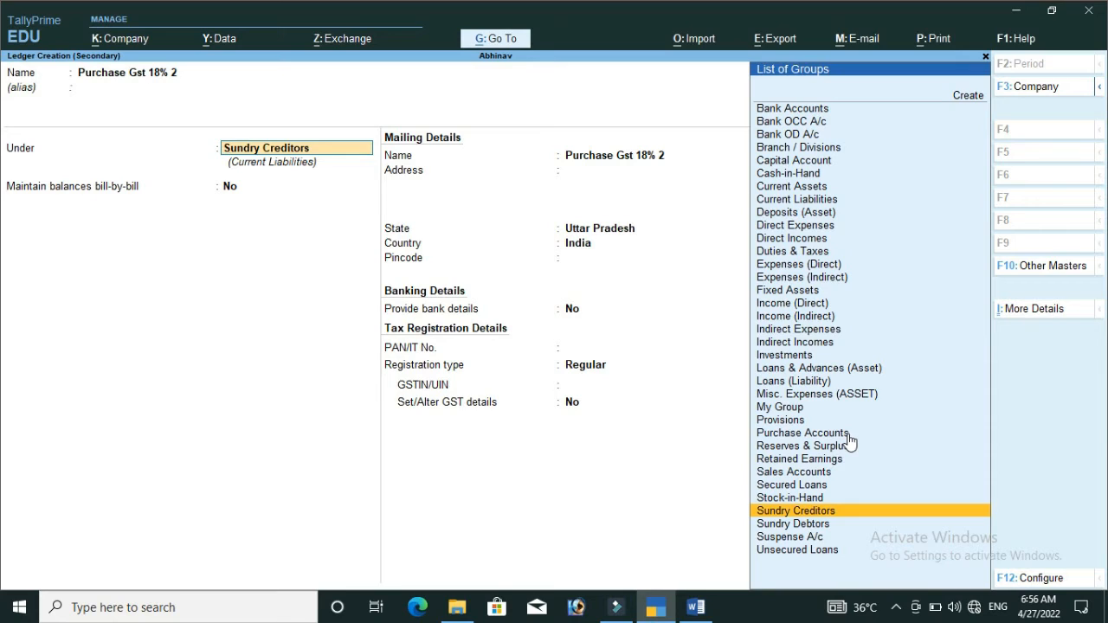
type("Pu")
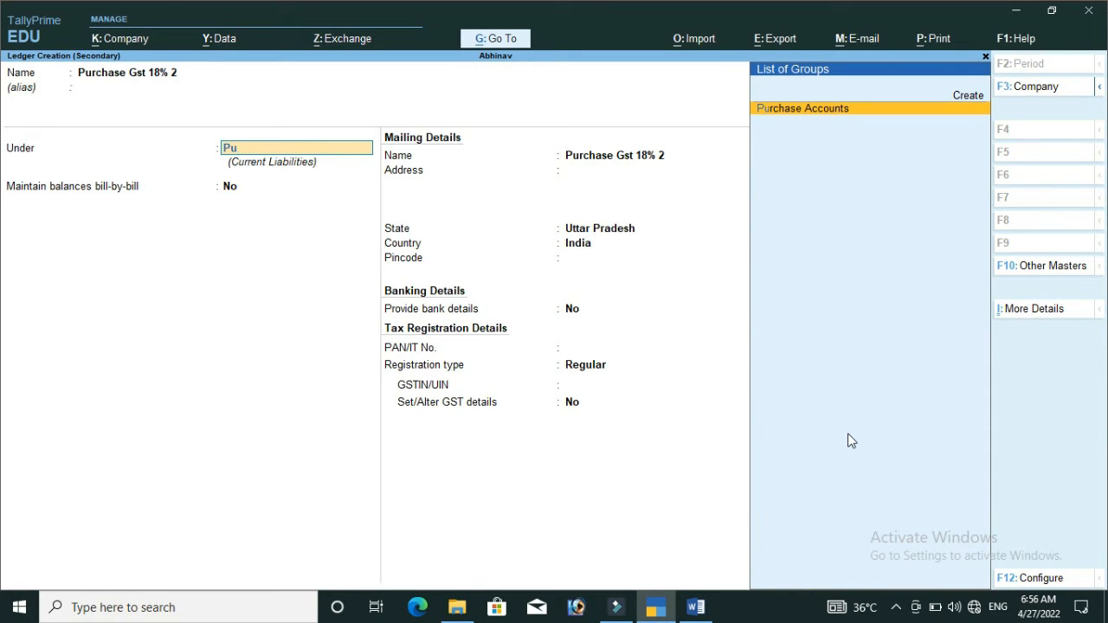
key("Return")
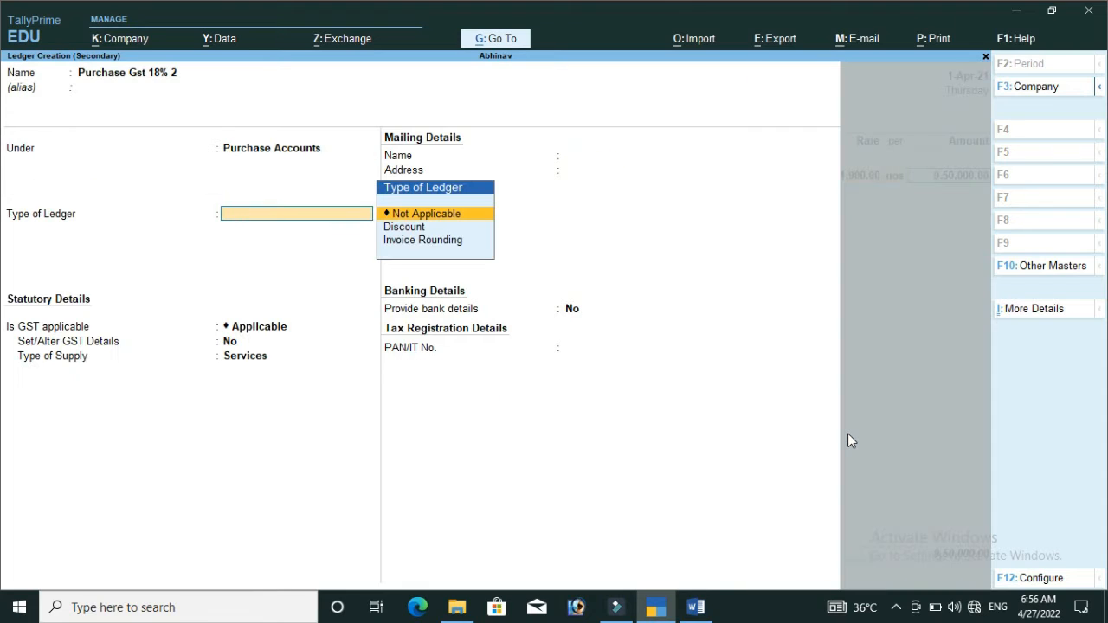
key("Return")
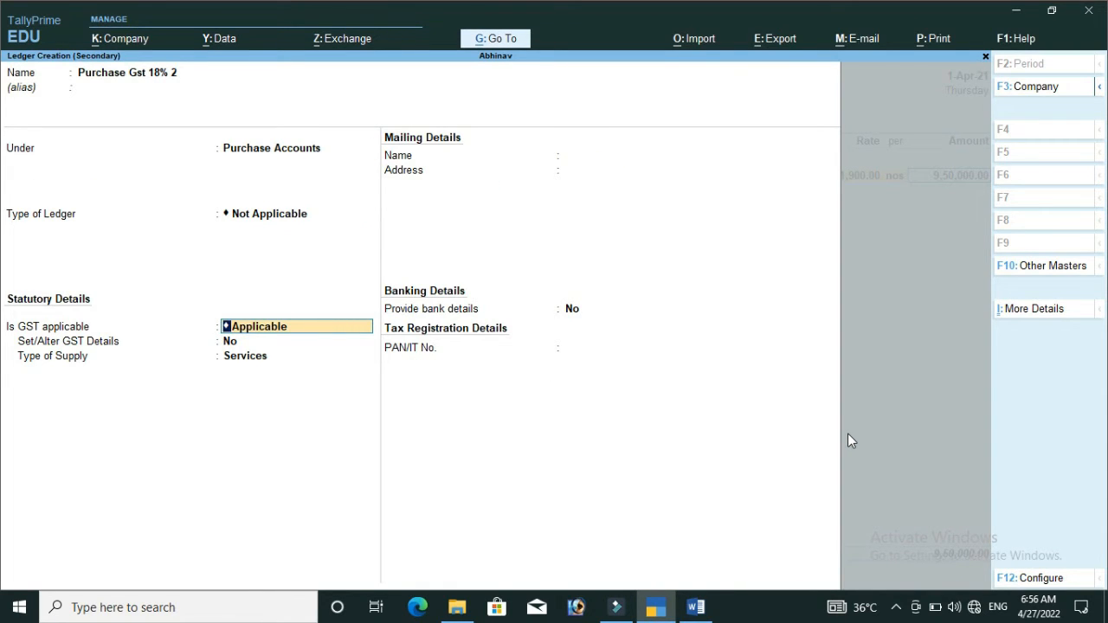
key("Return")
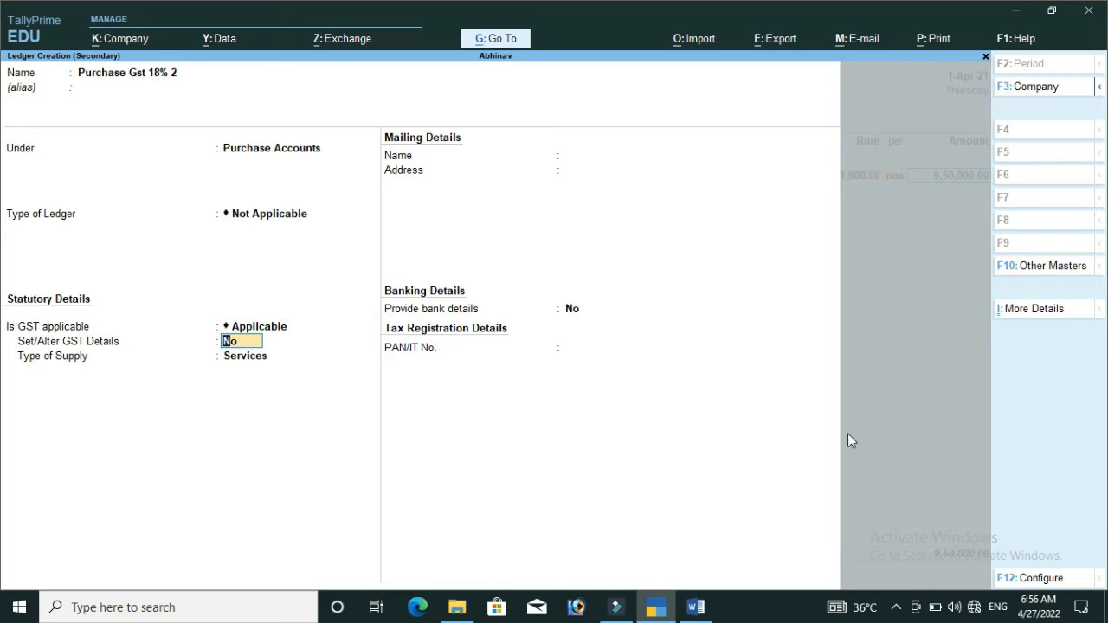
key("BackSpace")
key("Down")
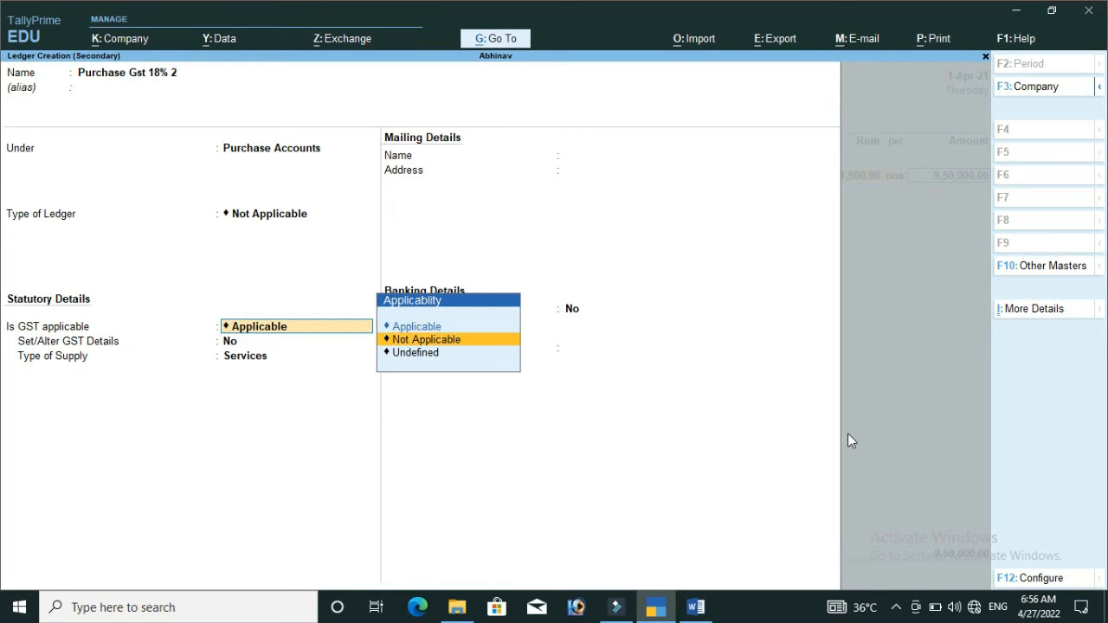
key("Return")
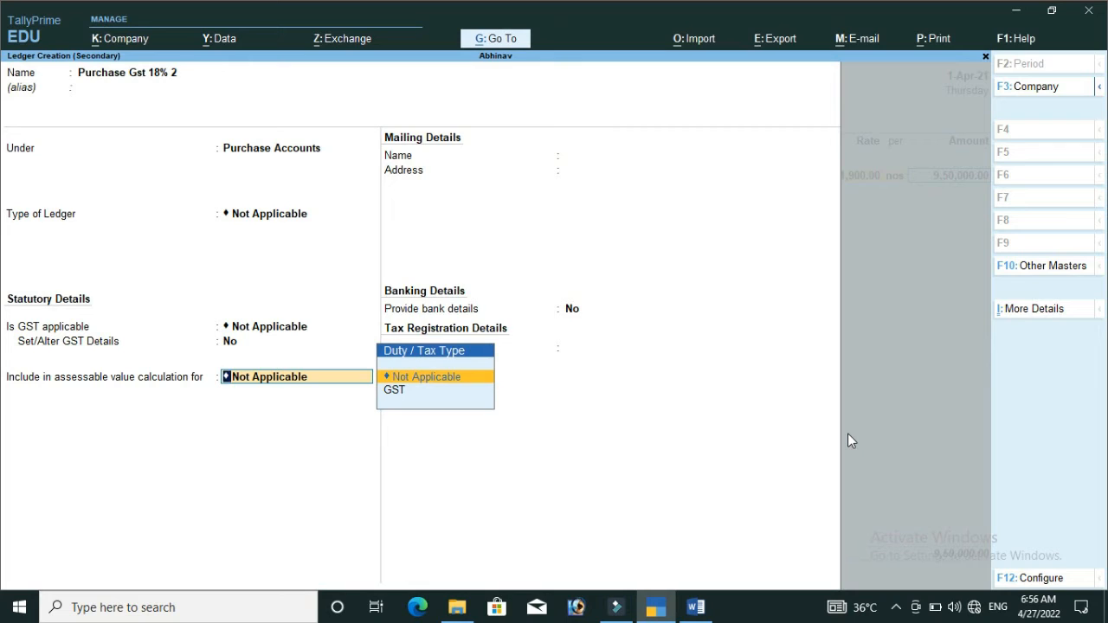
key("BackSpace")
key("Up")
key("Return")
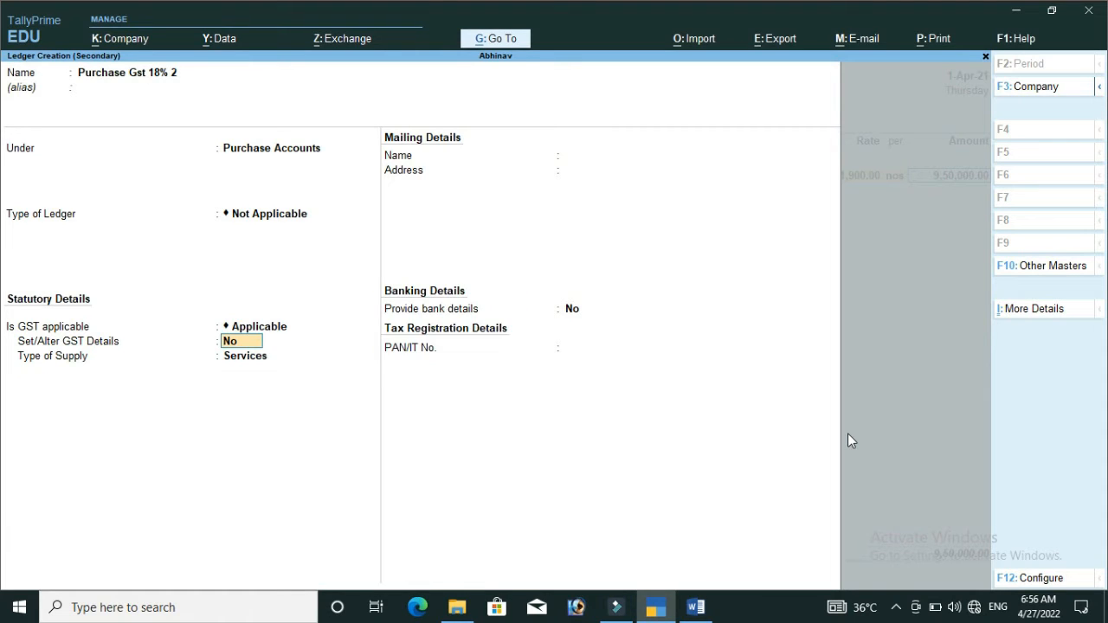
- Clear the ledger's Services type of supply and set Set/Alter GST Details to Yes
key("Return")
key("Up")
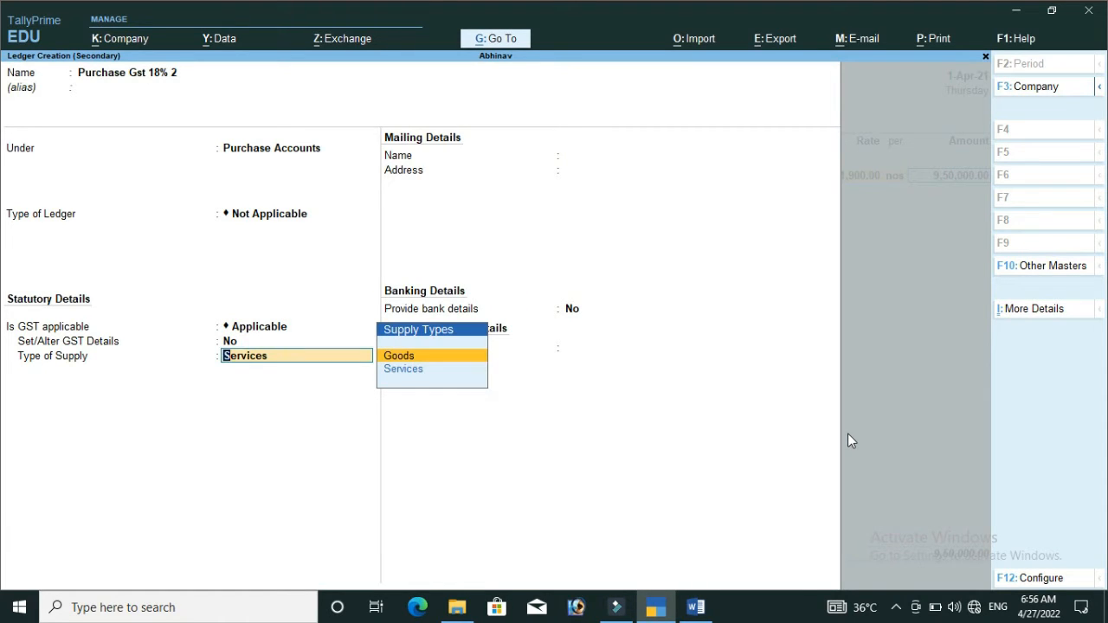
key("Delete")
key("BackSpace")
key("BackSpace")
key("BackSpace")
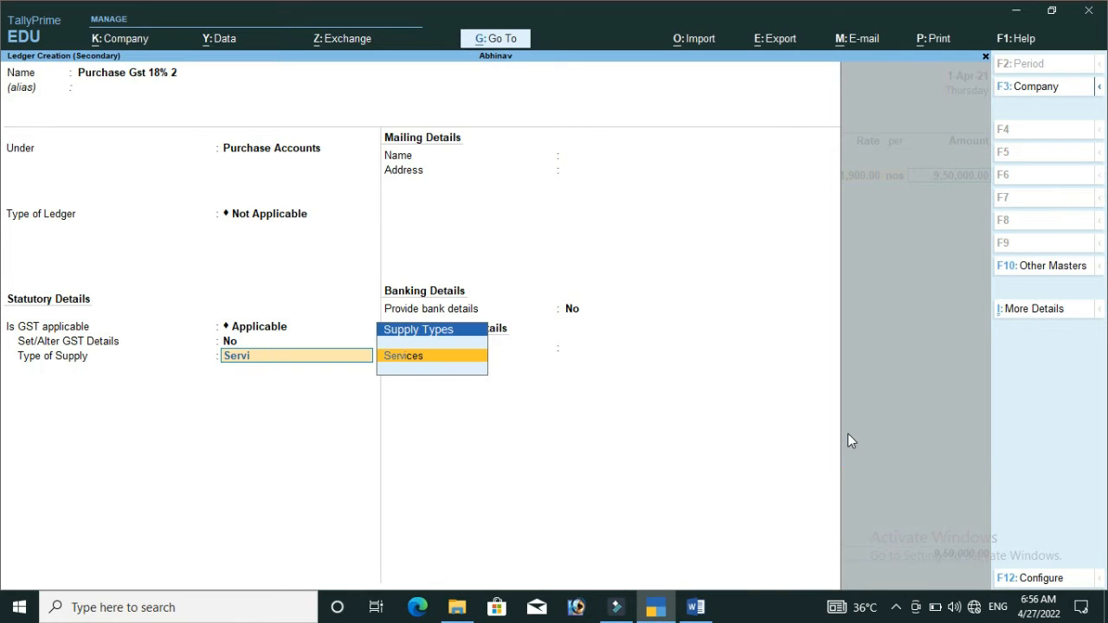
key("BackSpace")
key("BackSpace")
key("BackSpace")
key("BackSpace")
key("BackSpace")
key("BackSpace")
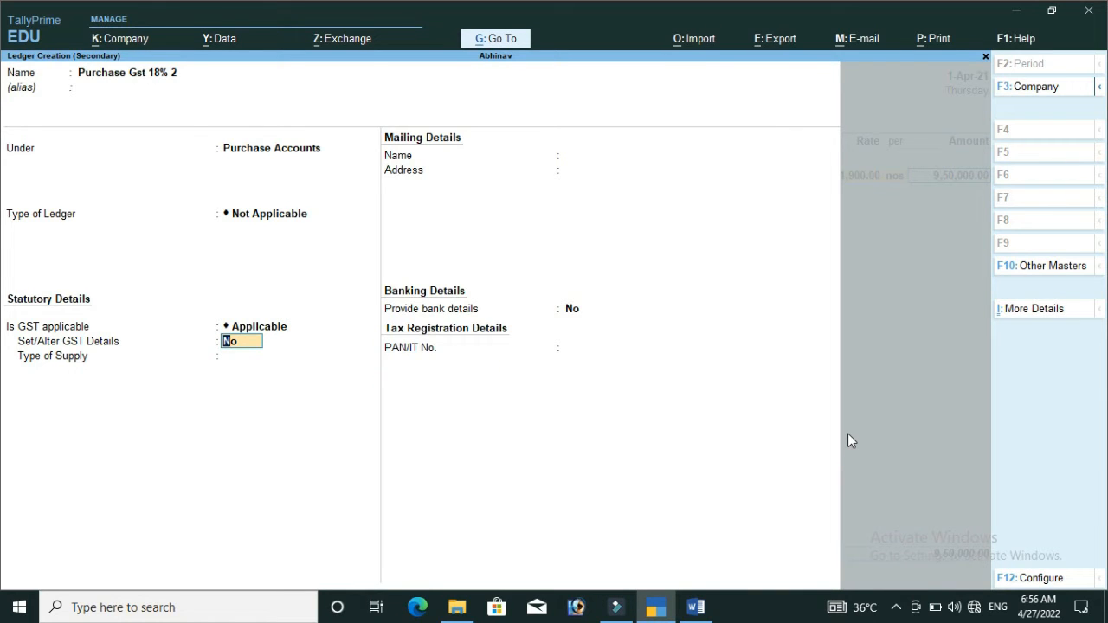
type("y")
key("Return")
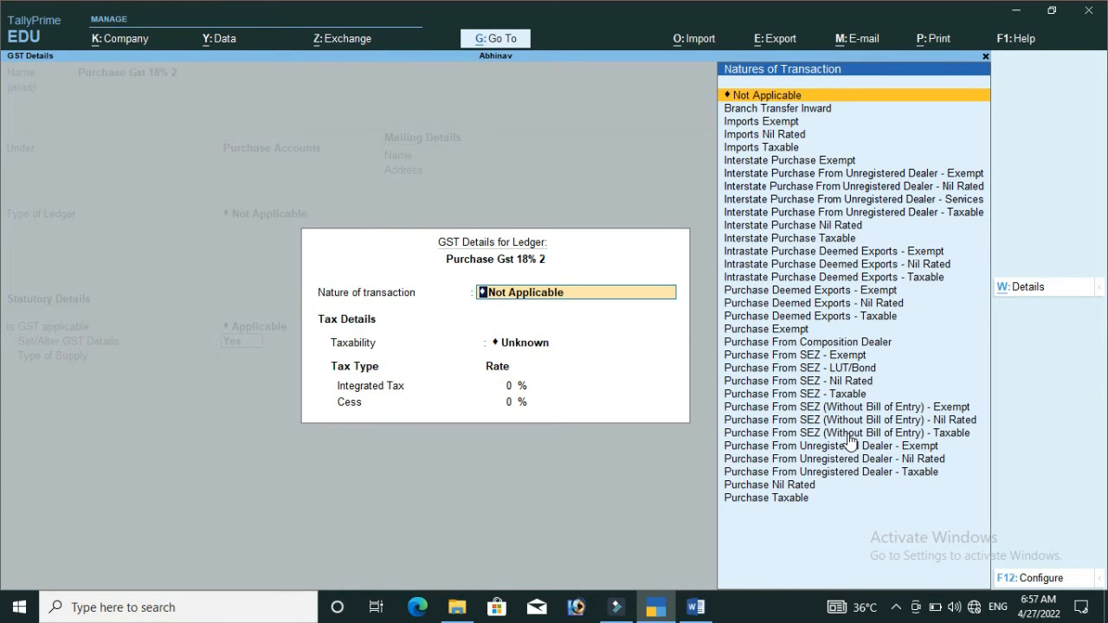
- Set the nature of transaction in the ledger's GST details to Purchase Taxable
type("Pu")
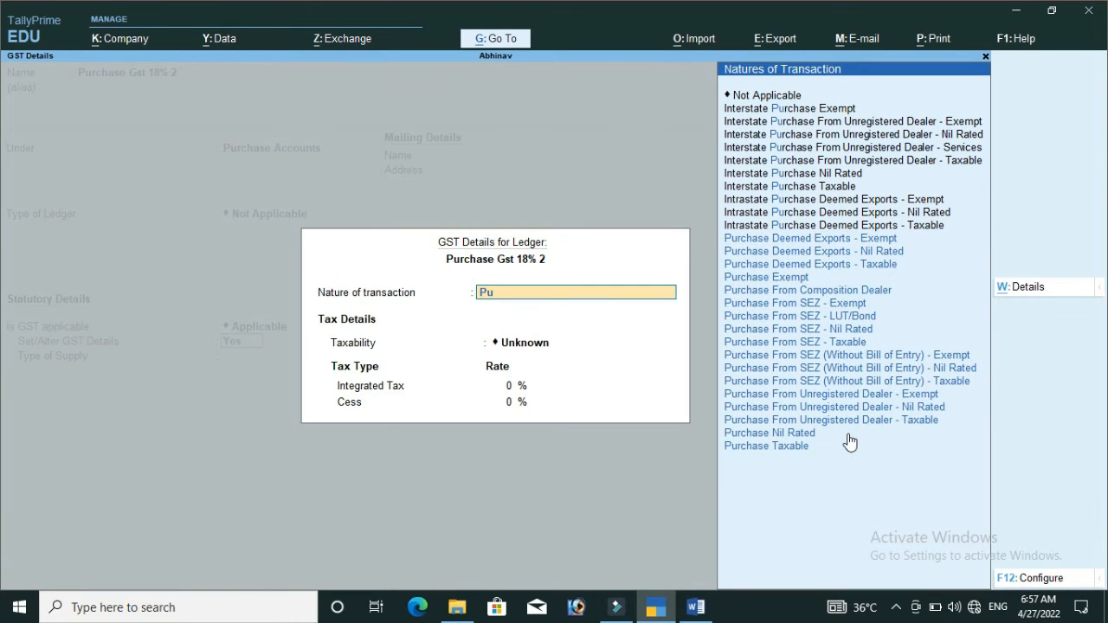
key("Down")
key("Down")
key("Down")
key("Down")
key("Down")
key("Down")
key("Down")
key("Down")
key("Down")
key("Down")
key("Down")
key("Down")
key("Down")
key("Down")
key("Down")
key("Down")
key("Down")
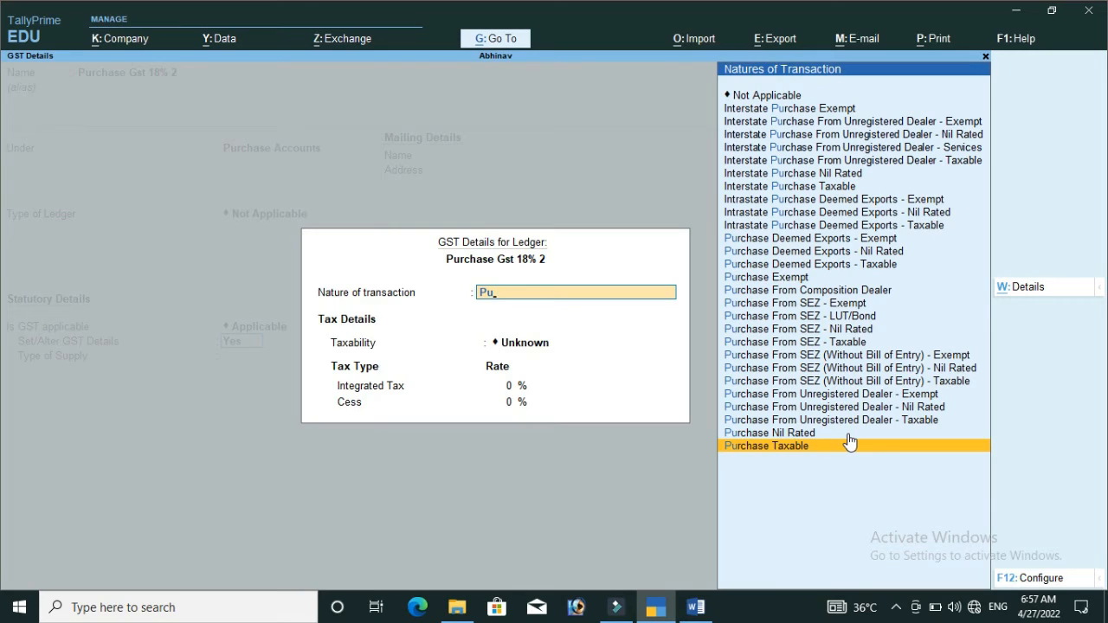
left_click(849, 444)
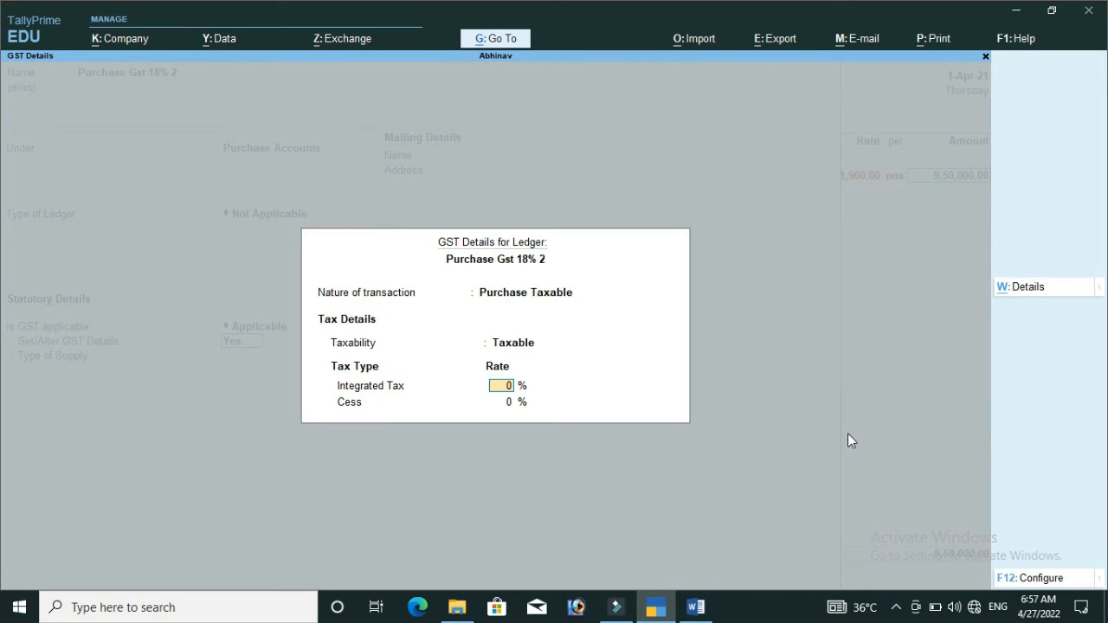
- Set the ledger's Integrated Tax rate to 18%, keep Cess at 0, and choose Goods as the type of supply
type("18")
key("Return")
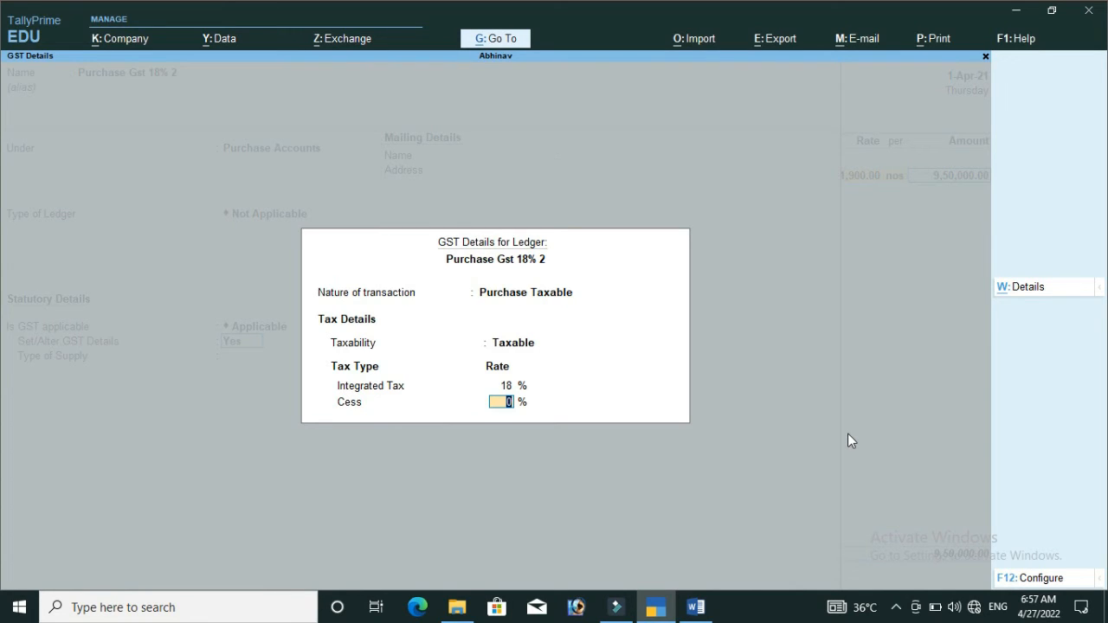
key("Return")
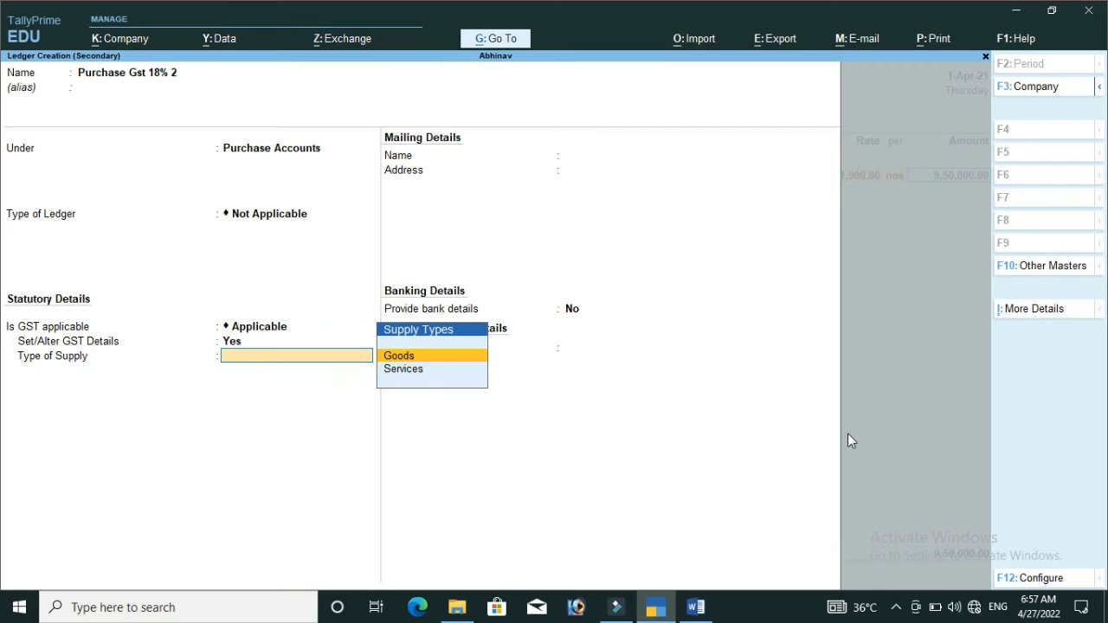
key("Return")
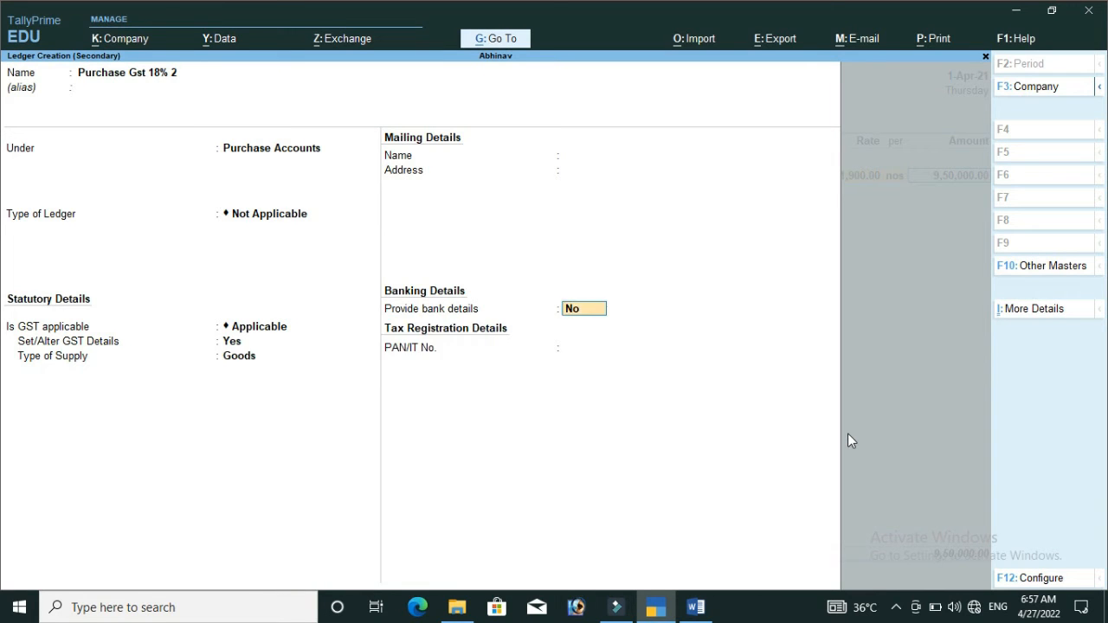
- Recheck the statutory details, save the new purchase ledger, and allocate the item's full amount to it
key("BackSpace")
key("BackSpace")
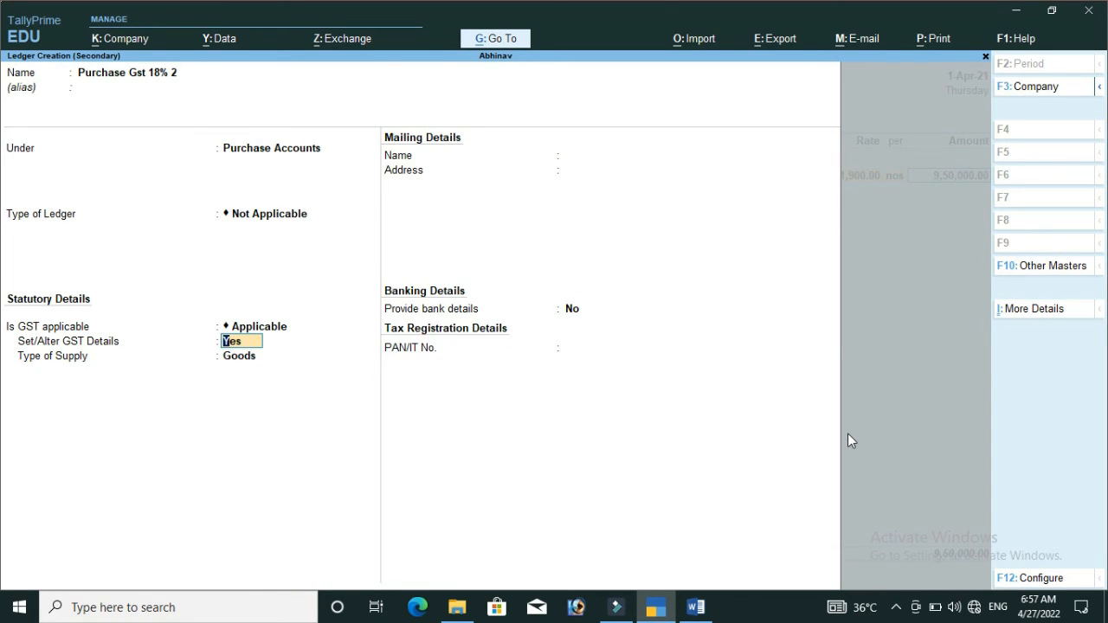
key("Return")
key("Return")
key("Return")
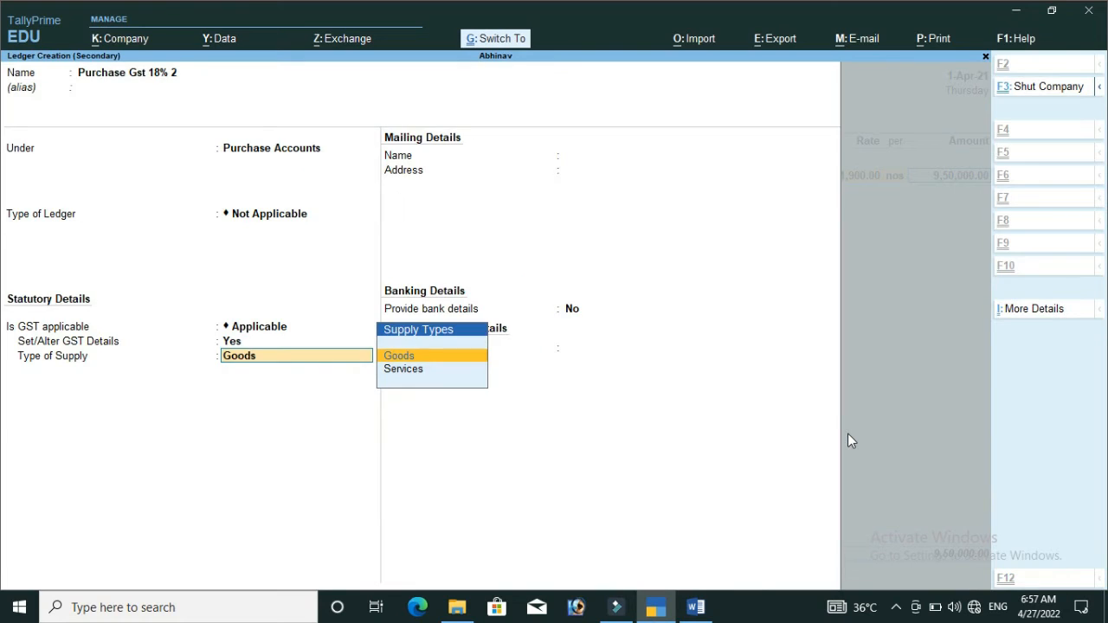
key("ctrl+a")
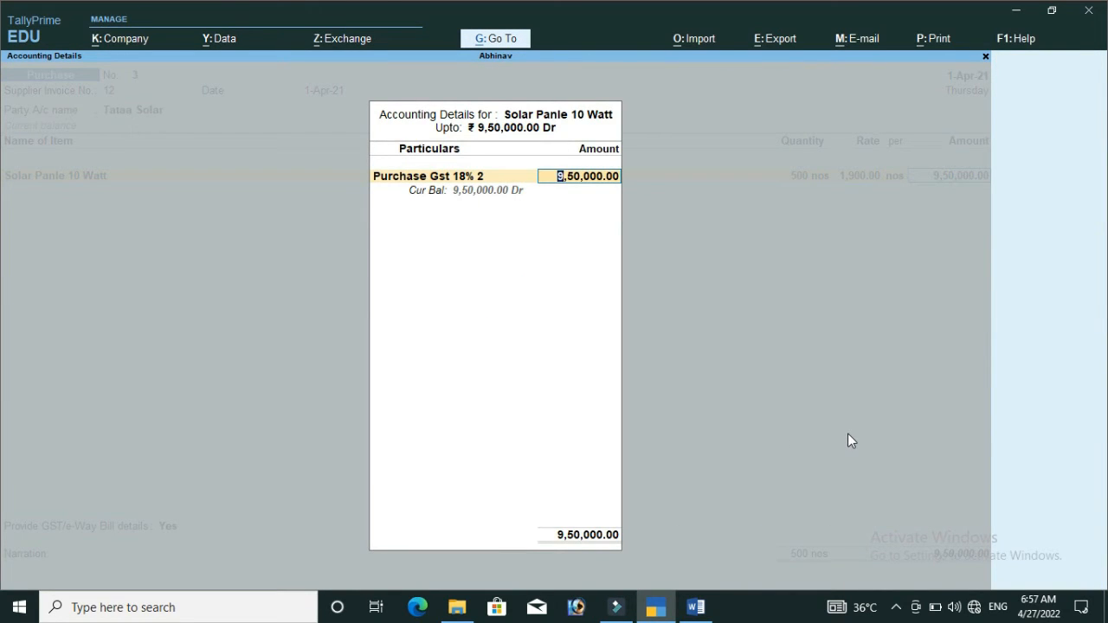
key("Return")
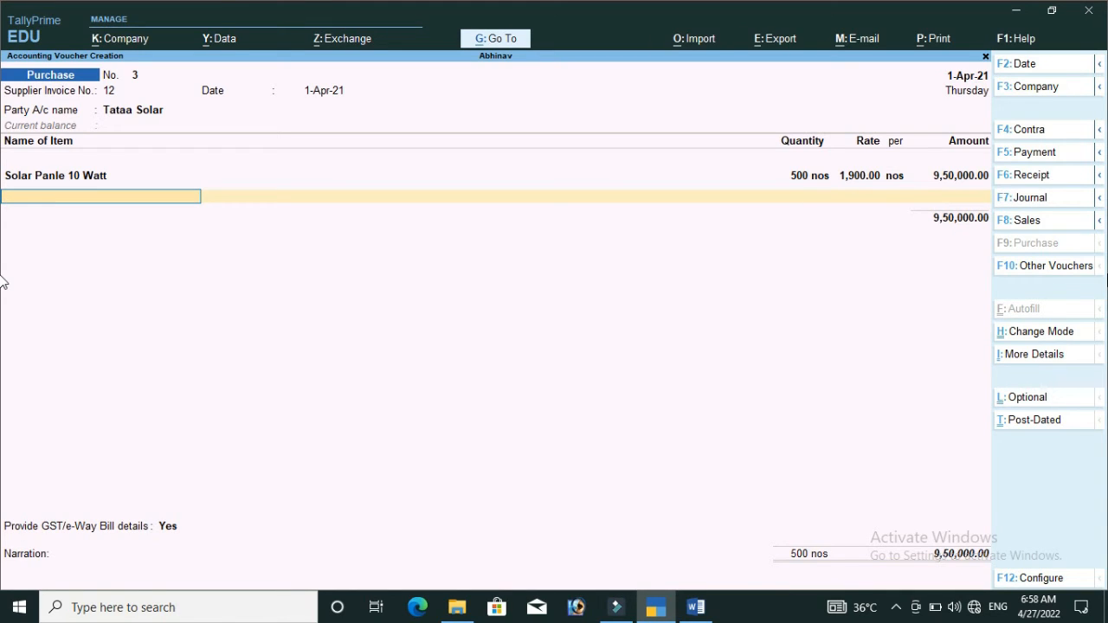
- End the voucher's item list and start a new ledger named Sgst 2 for the line below
key("Return")
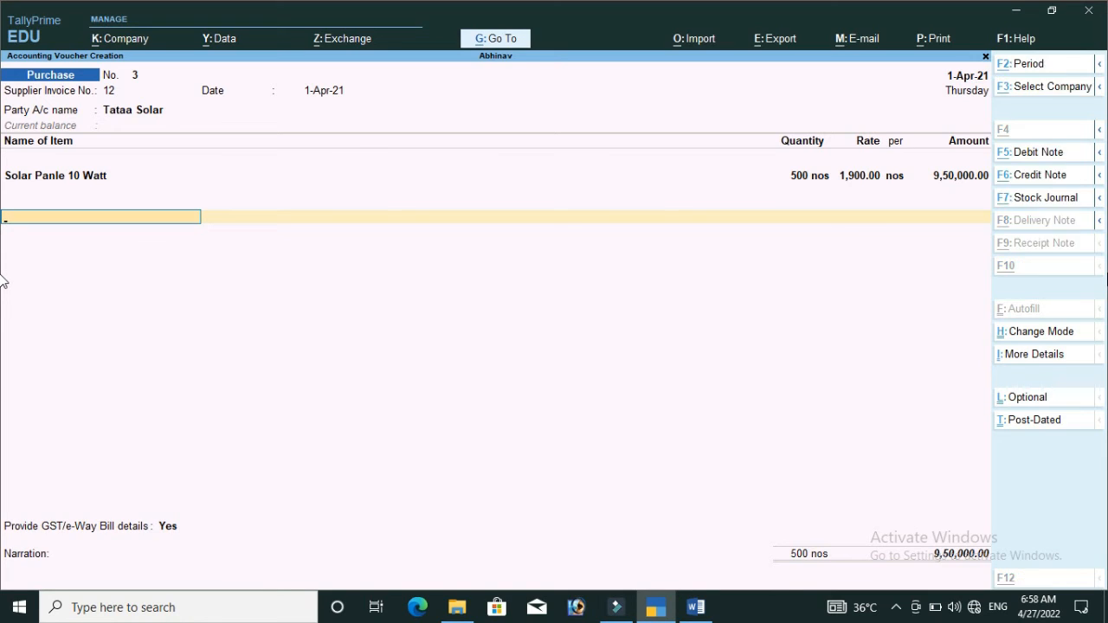
key("alt+c")
type("Sgst")
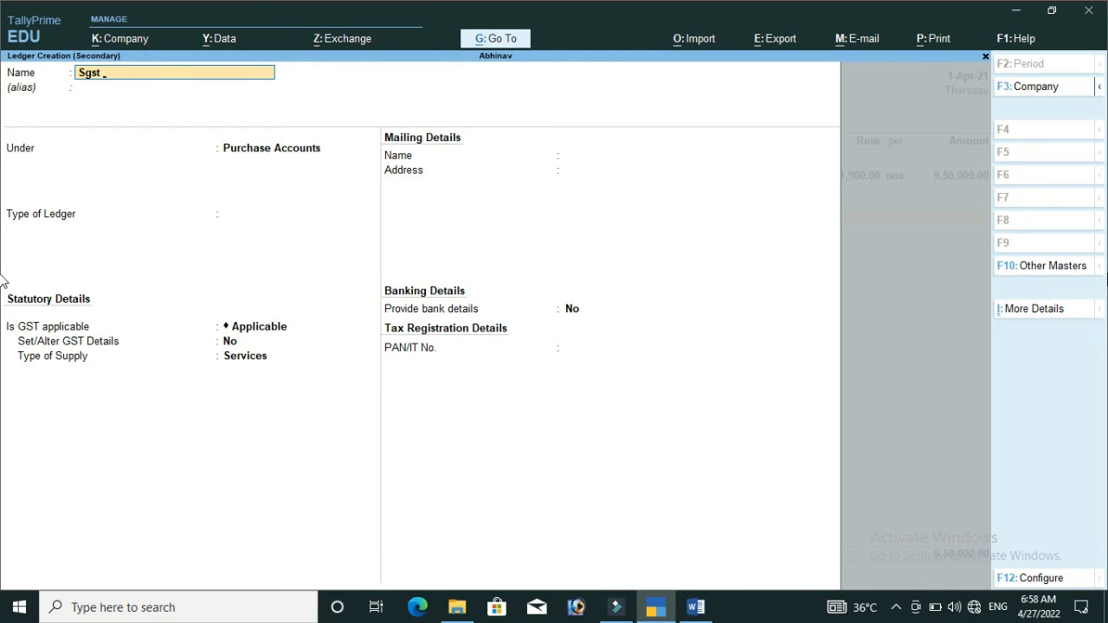
type(" 2")
key("Return")
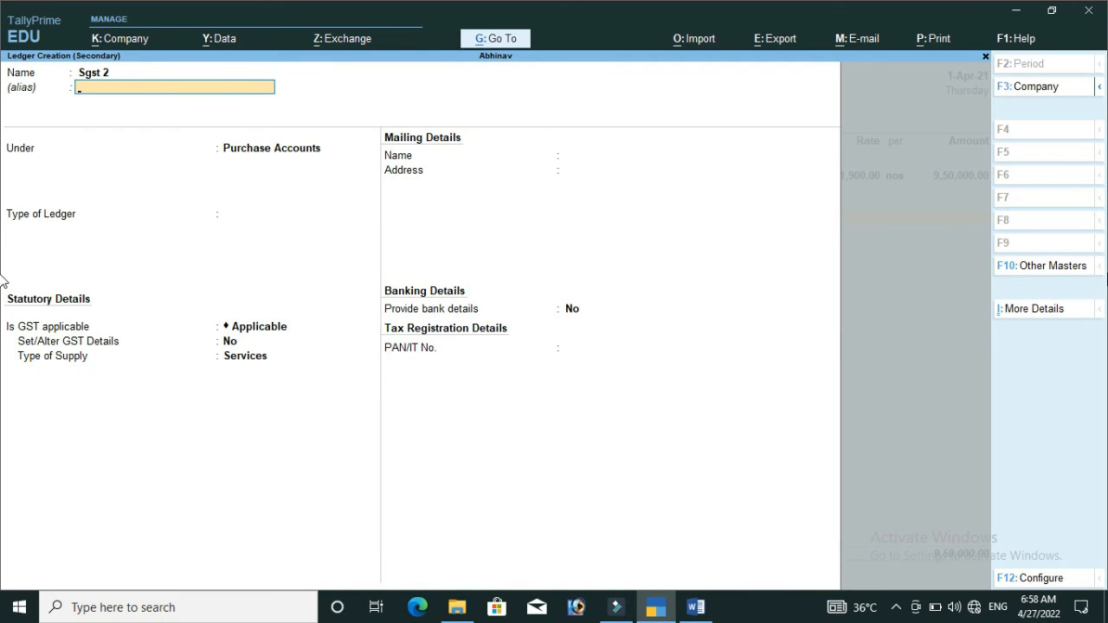
- Place the Sgst 2 ledger under Duties & Taxes and set its type of duty/tax to GST
key("Return")
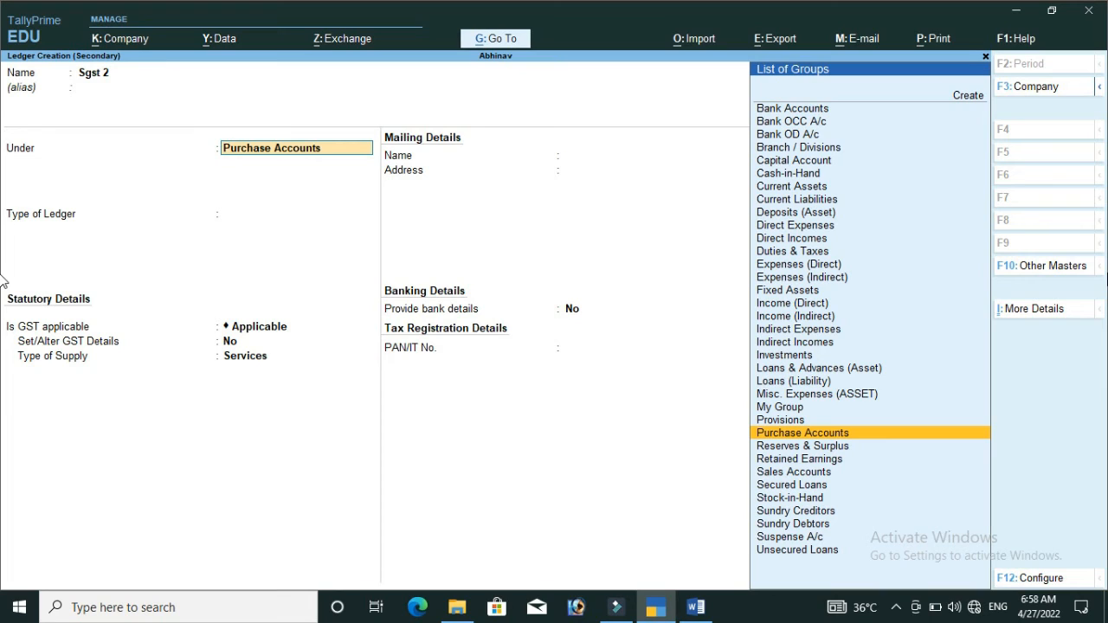
type("Du")
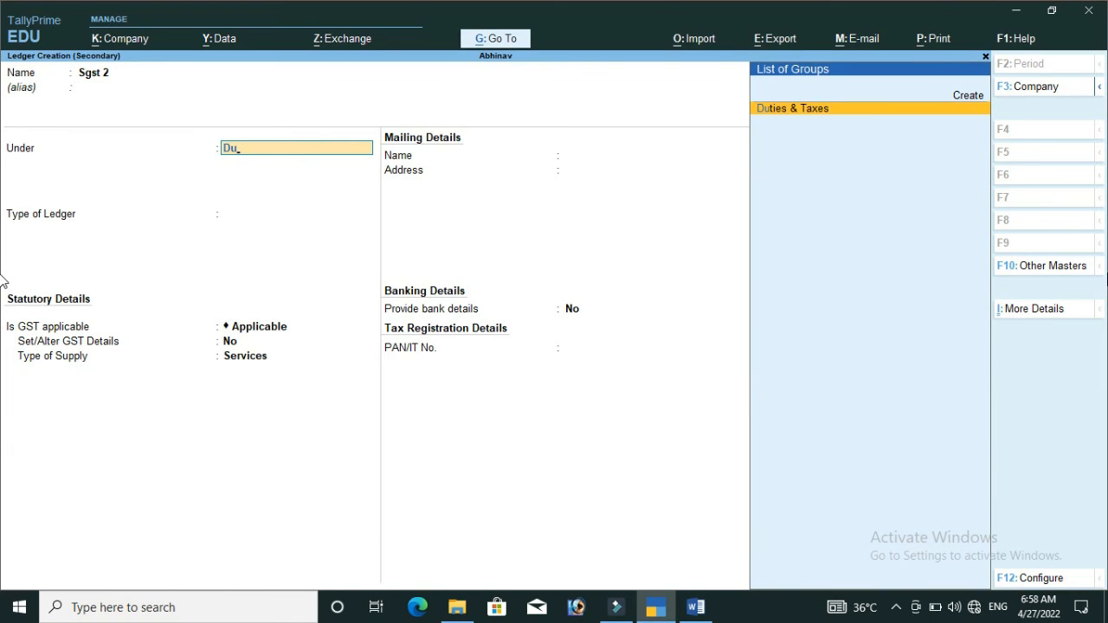
key("Return")
key("Up")
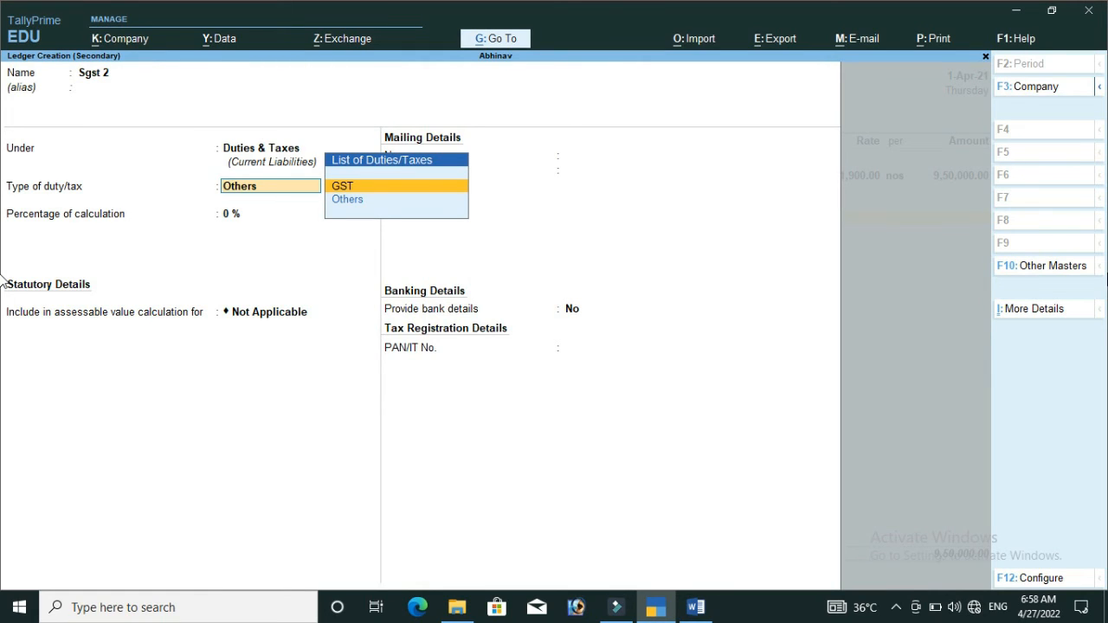
key("Return")
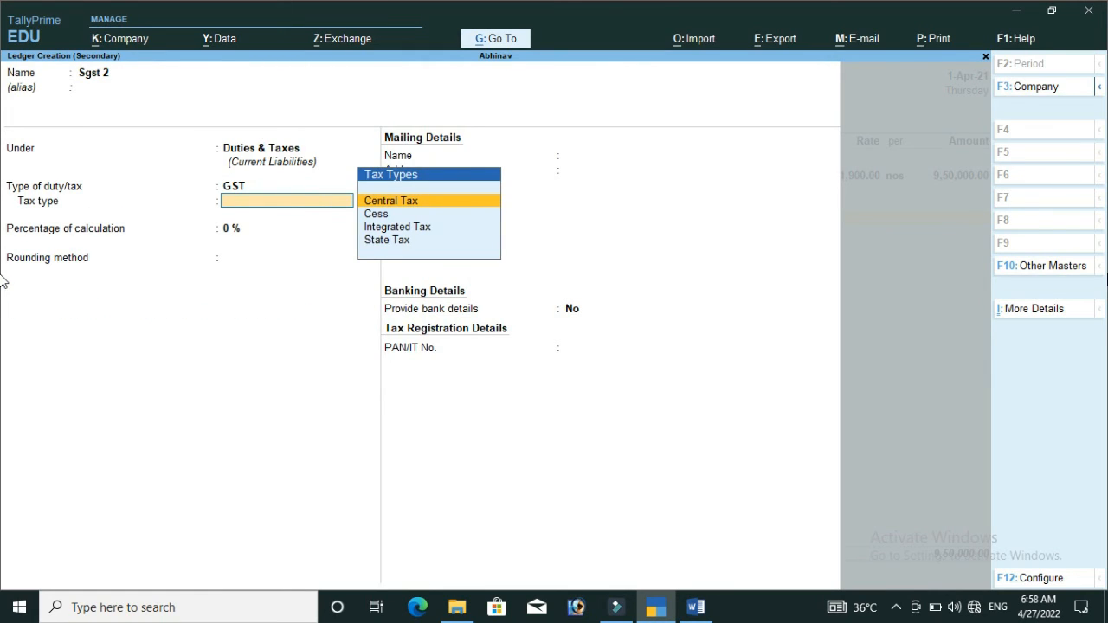
- Choose State Tax as the Sgst 2 ledger's tax type, then save it and accept its calculated amount in the voucher
key("Down")
key("Down")
key("Down")
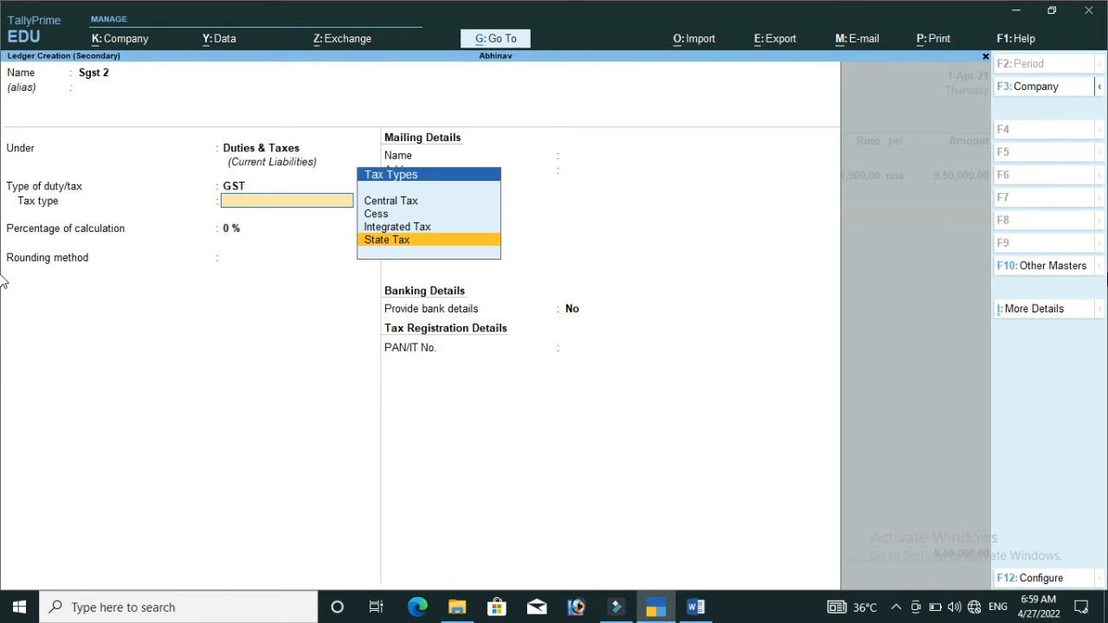
key("Return")
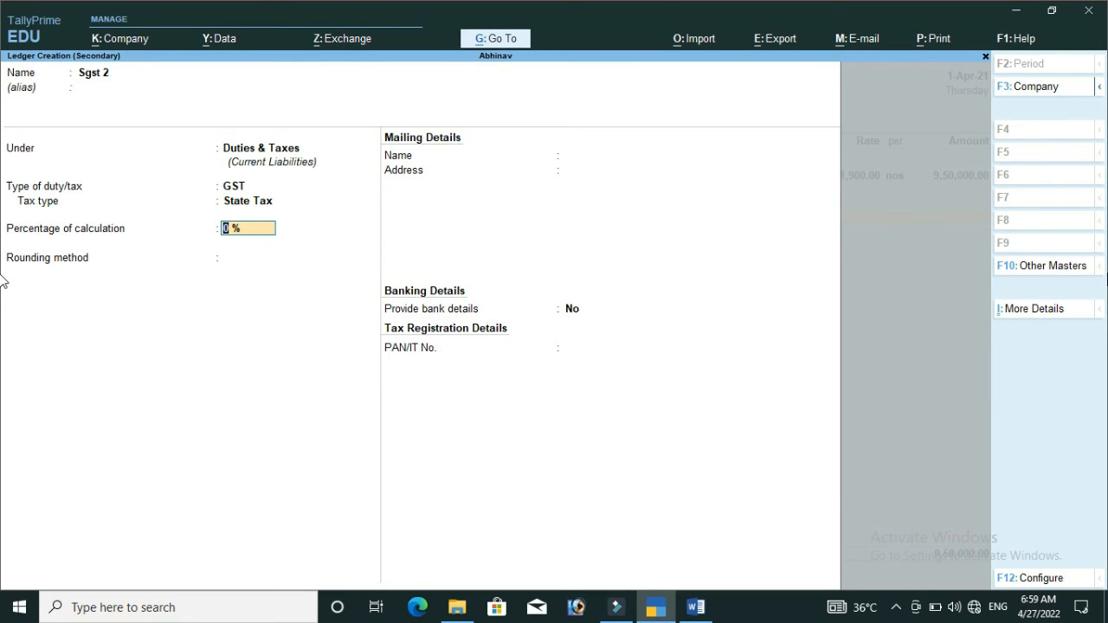
key("ctrl")
key("ctrl+a")
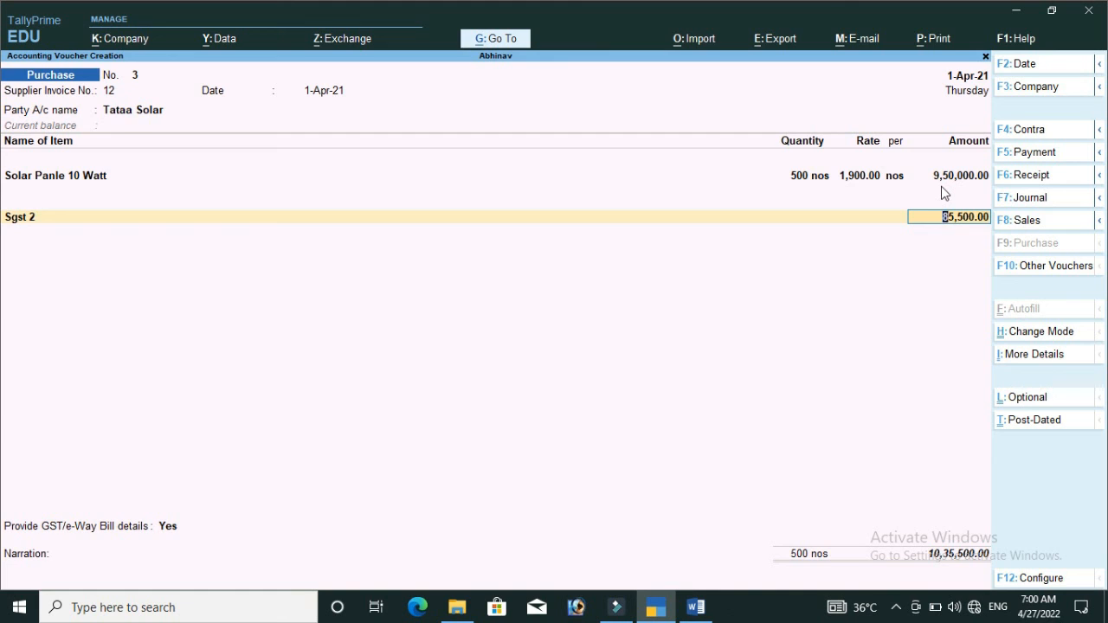
key("Return")
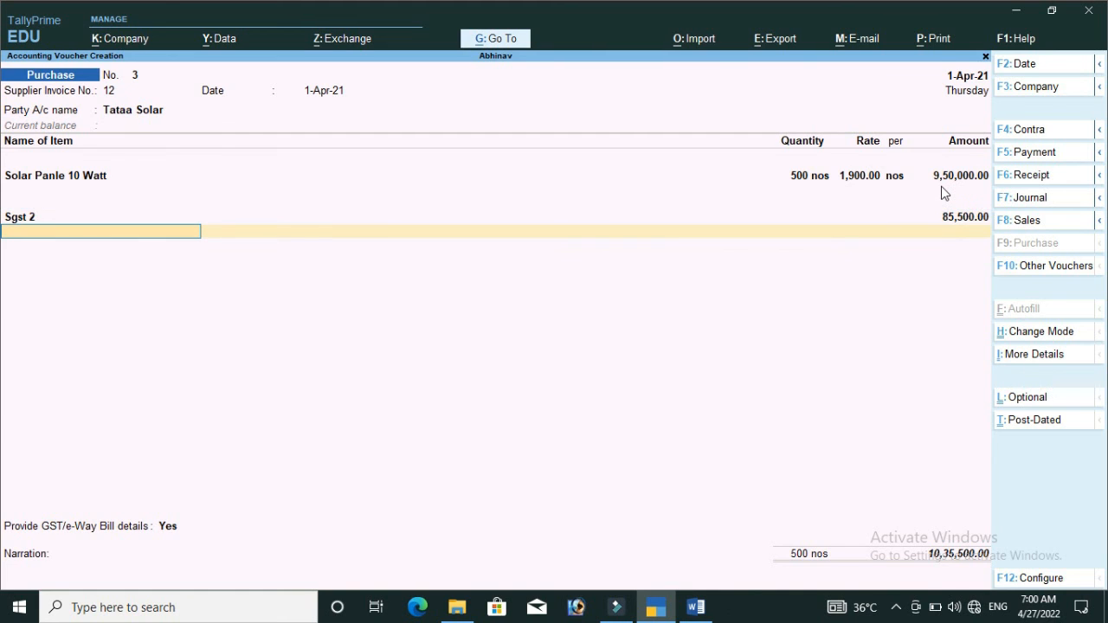
- Start a new ledger named Cgst 2 for the following voucher line, keeping it under Duties & Taxes with no alias
key("alt+c")
type("Cg")
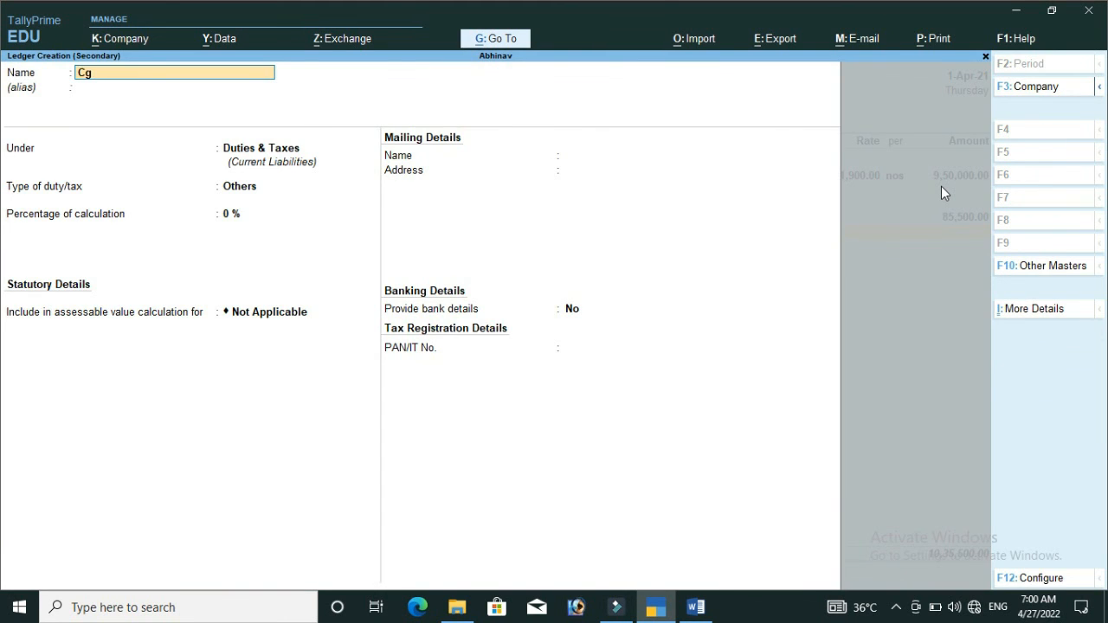
type("st 2")
key("Return")
key("Return")
key("Return")
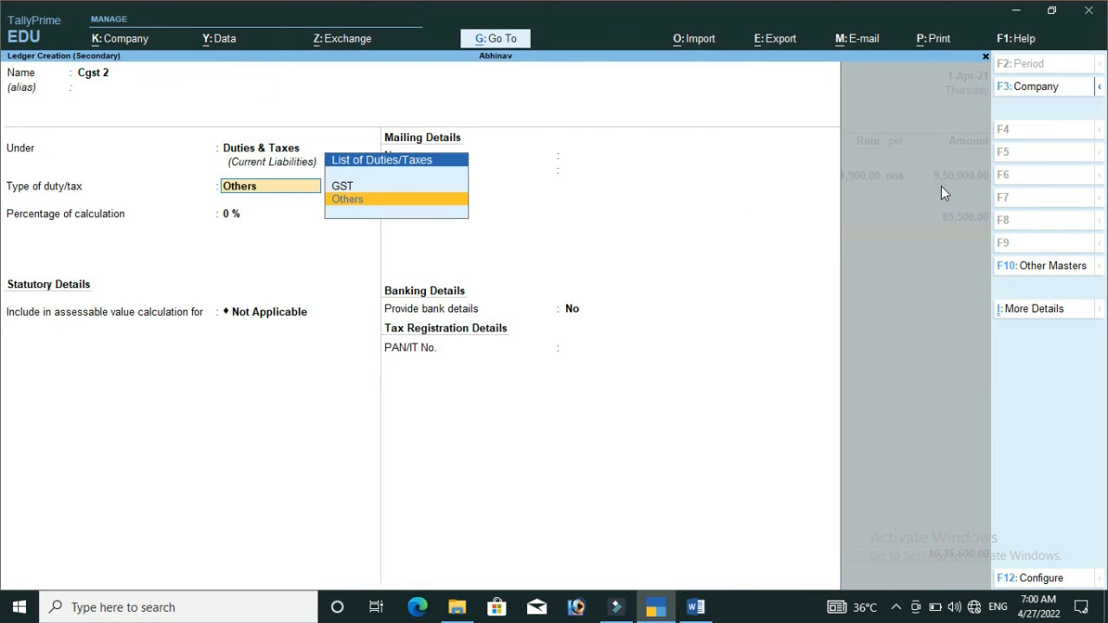
- Set the Cgst 2 ledger's duty type to GST and tax type to Central Tax, then save it and accept its voucher amount
key("Up")
key("Return")
key("Down")
key("Down")
key("Down")
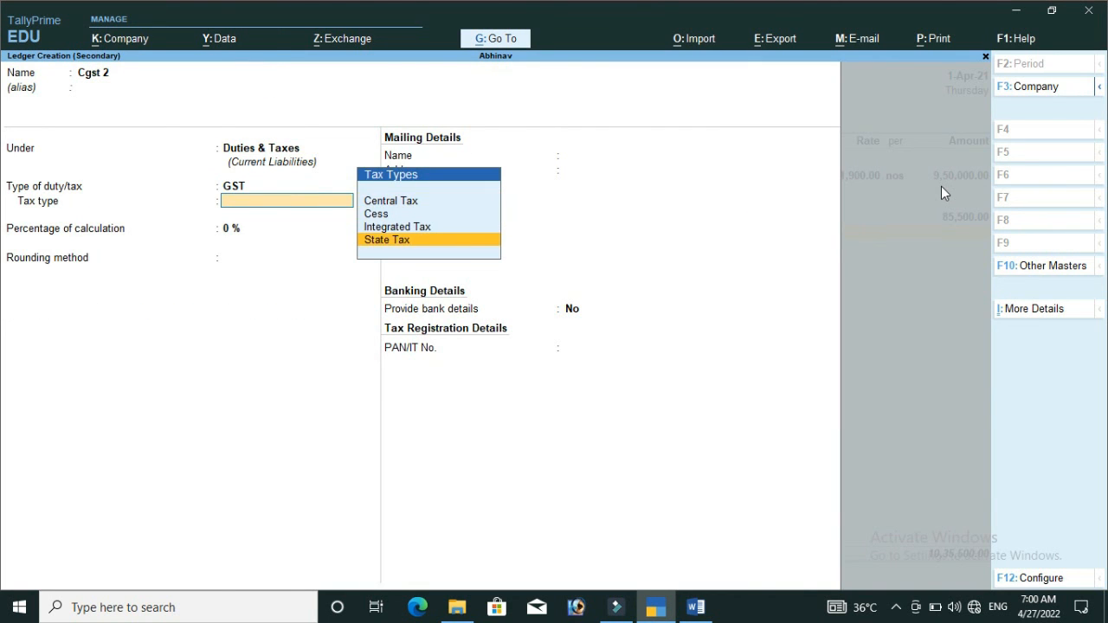
key("Up")
key("Up")
key("Up")
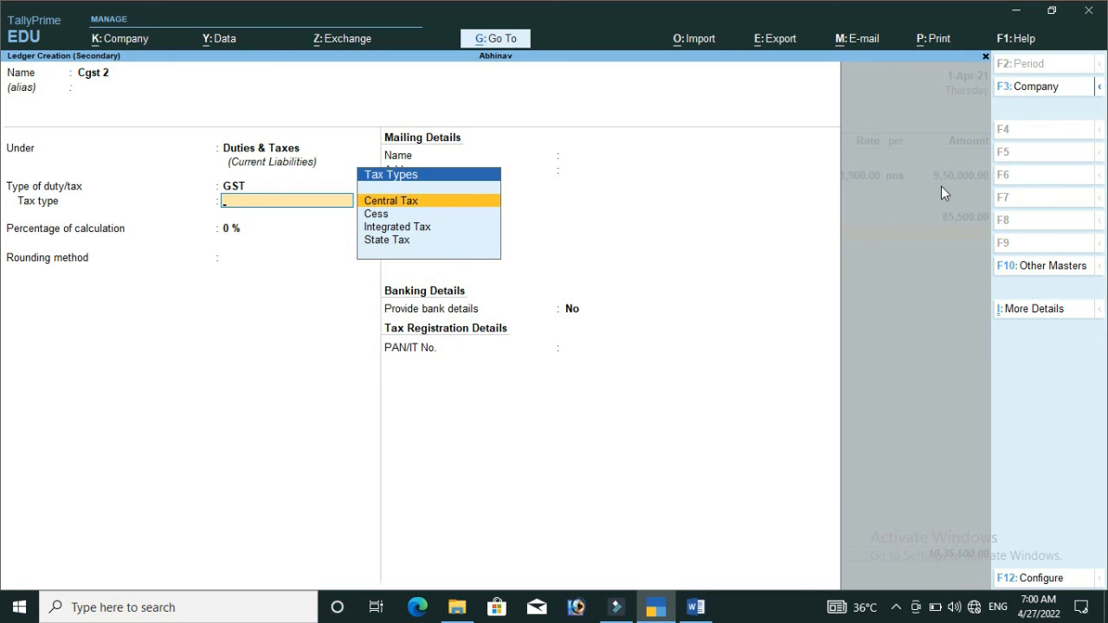
key("Return")
key("ctrl+a")
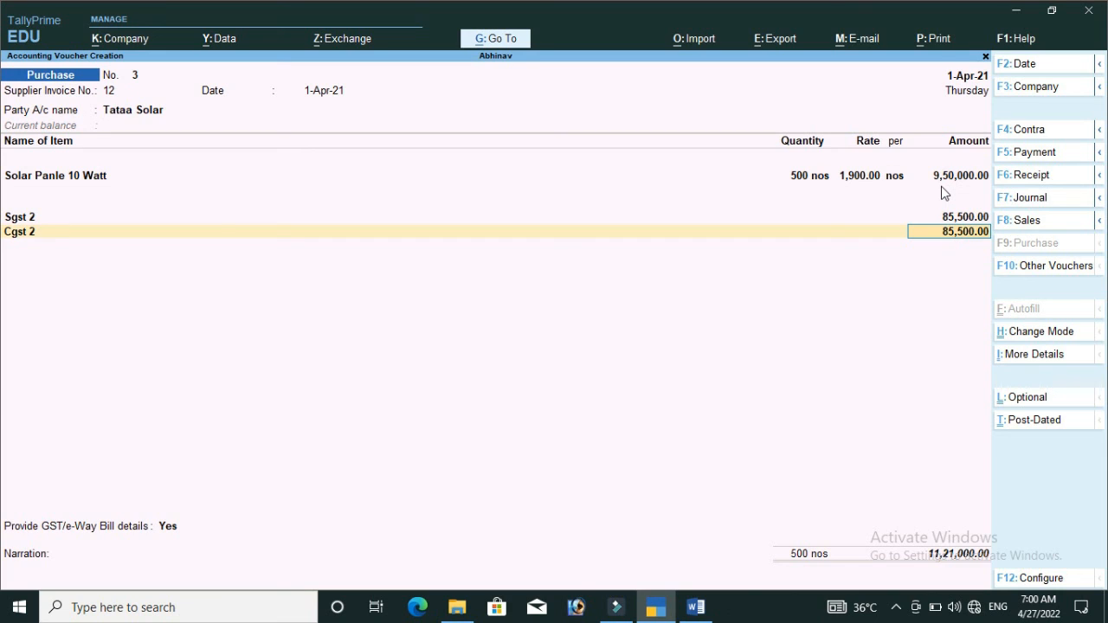
key("Return")
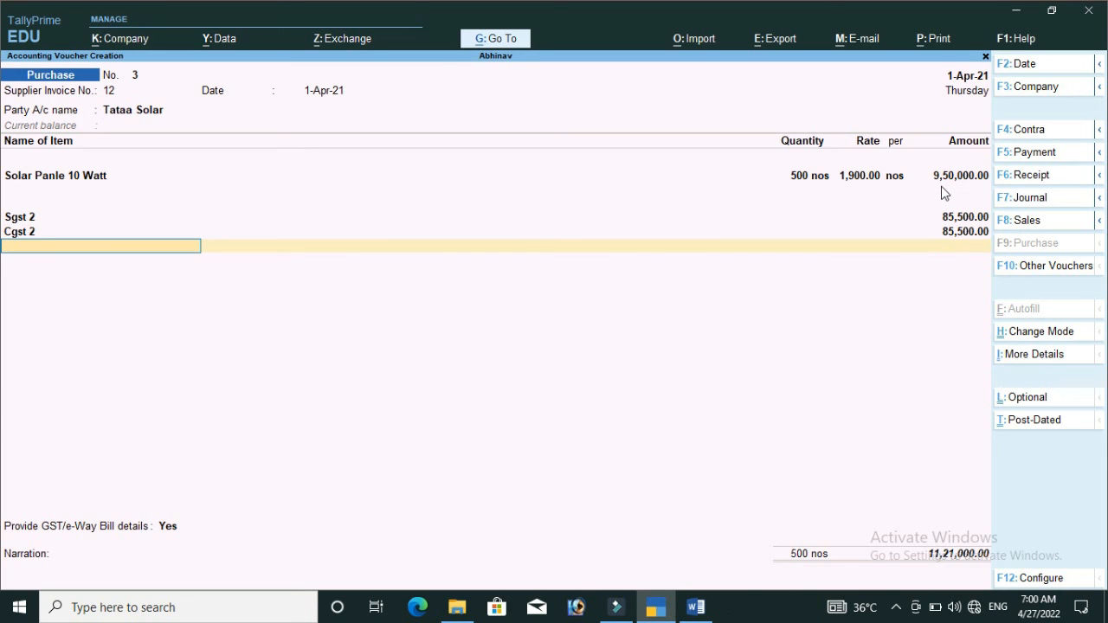